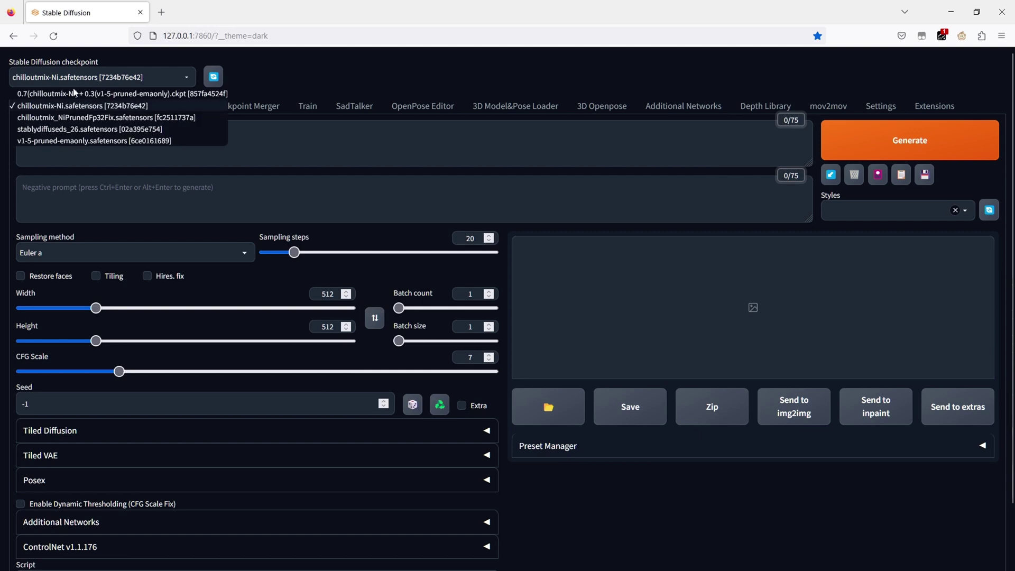
Step: Choose the chilloutmix-Ni.safetensors checkpoint and load 00005-3304886478.png as the source image for img2img inpainting
left_click(53, 108)
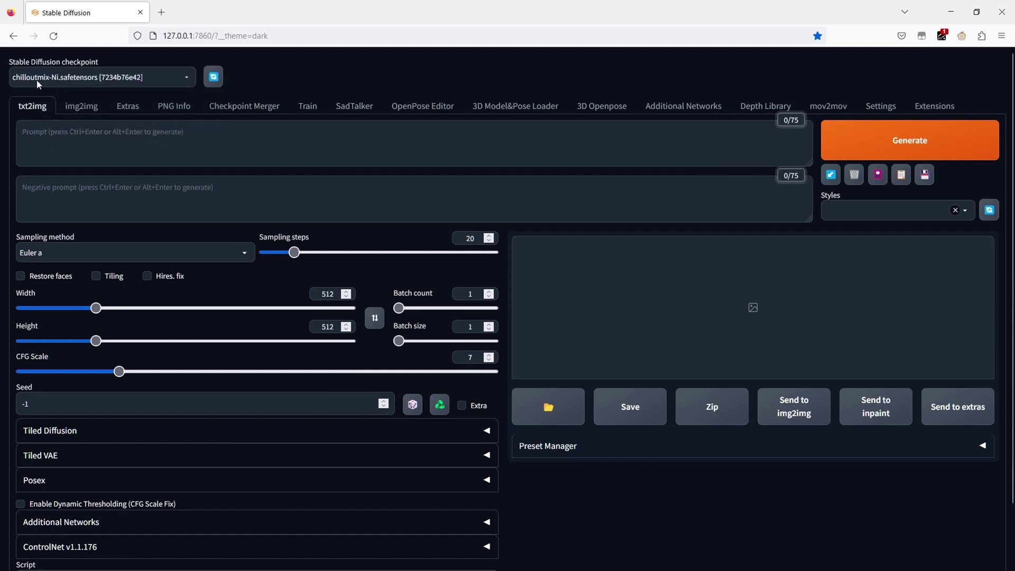
left_click(78, 108)
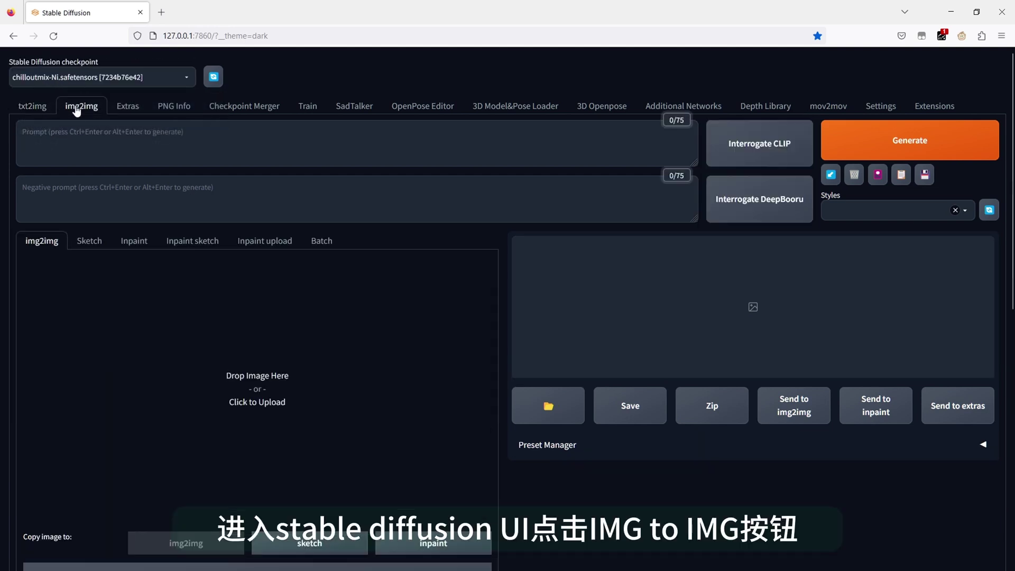
left_click(134, 241)
scroll(254, 239, "down", 2)
left_click(254, 240)
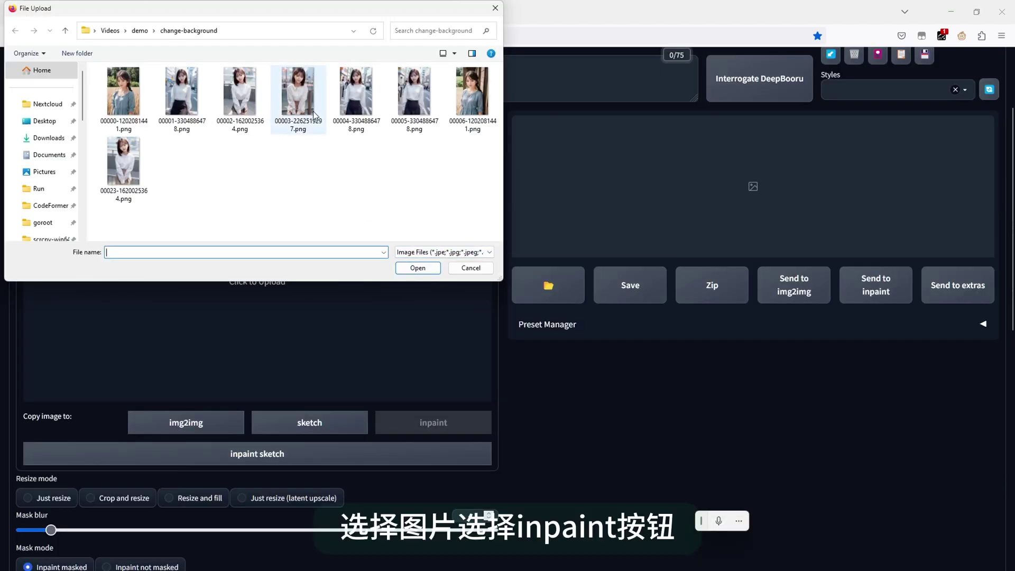
double_click(414, 100)
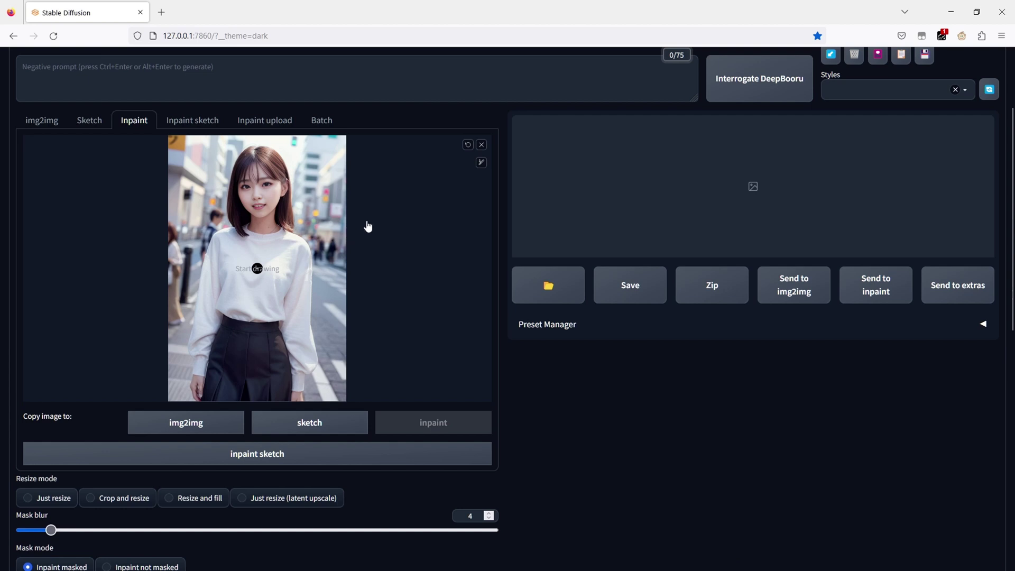
Step: Paint an inpaint mask over the woman's entire head, including her face and hair
scroll(400, 272, "down", 2)
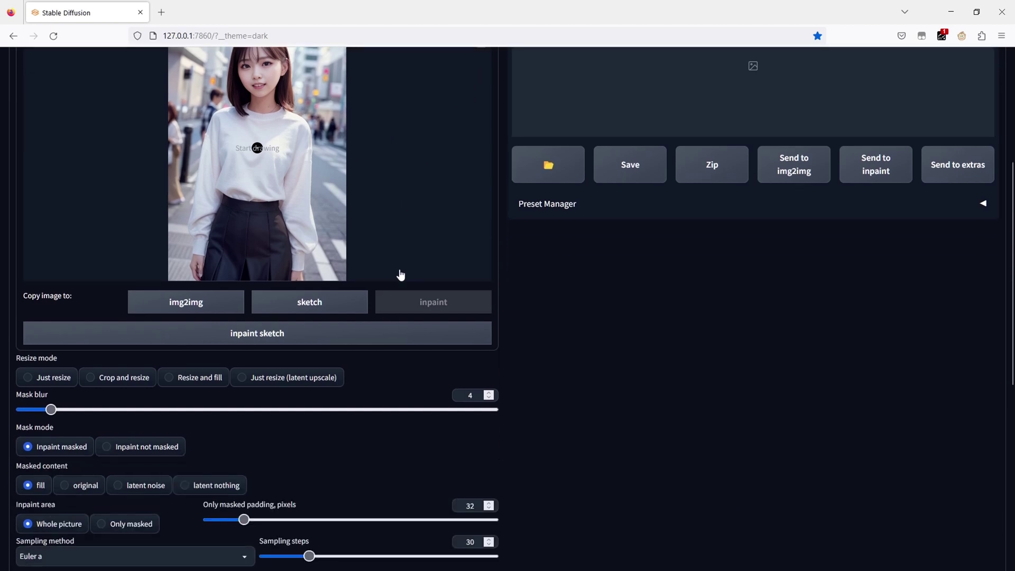
scroll(370, 306, "down", 3)
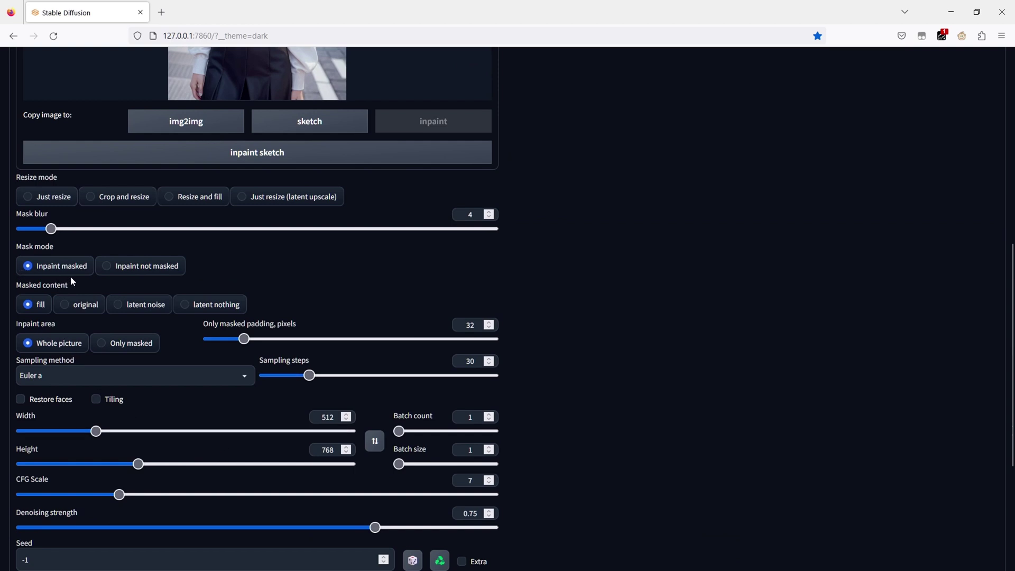
scroll(72, 276, "up", 3)
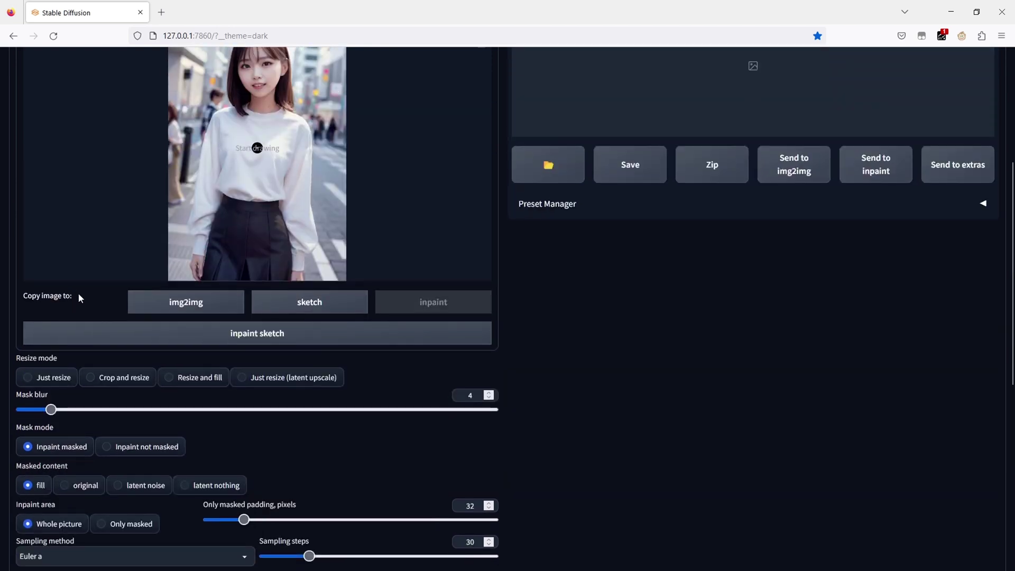
scroll(125, 342, "up", 2)
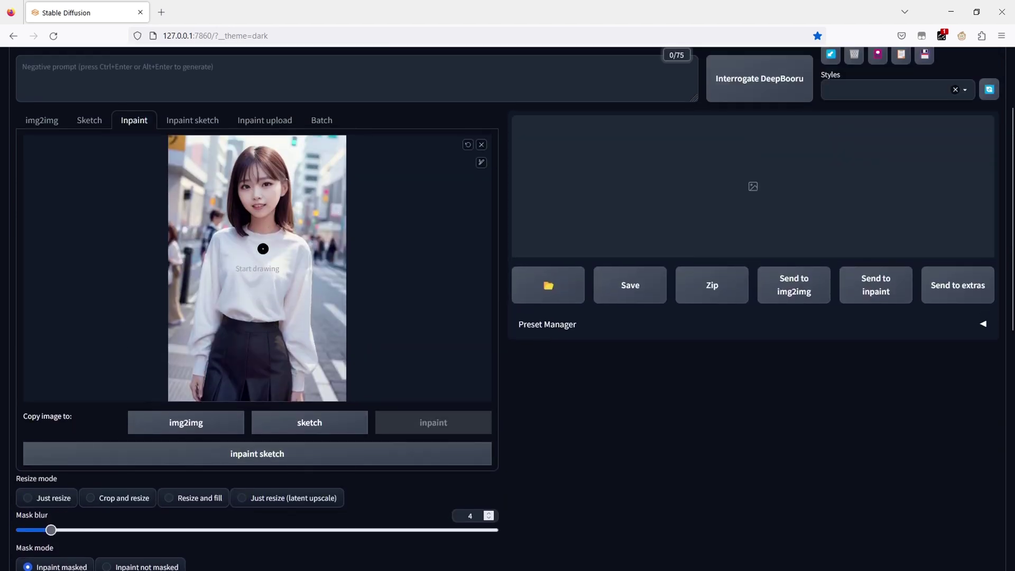
left_click(481, 162)
mouse_move(241, 233)
left_mouse_down()
mouse_move(249, 156)
mouse_move(268, 156)
mouse_move(283, 179)
mouse_move(289, 222)
mouse_move(252, 221)
mouse_move(260, 169)
mouse_move(273, 208)
left_mouse_up()
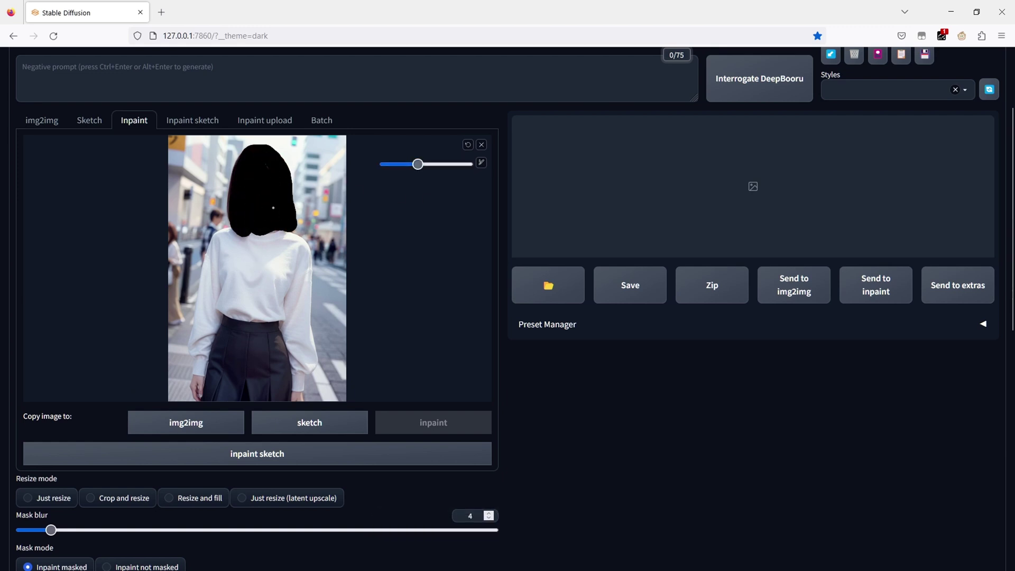
Step: Set the inpainting sampling method to DPM++ SDE Karras
scroll(391, 254, "down", 5)
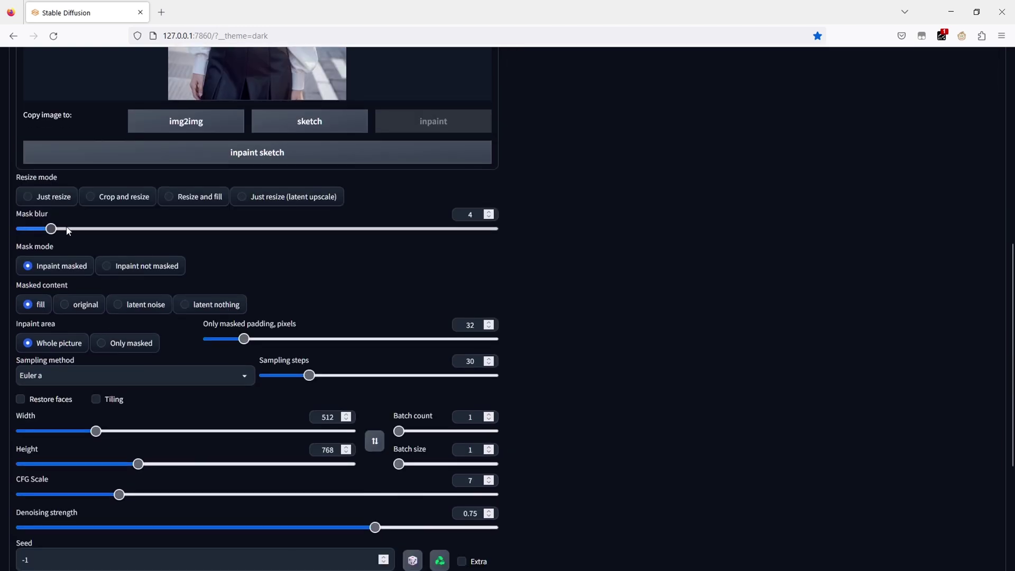
scroll(68, 230, "down", 1)
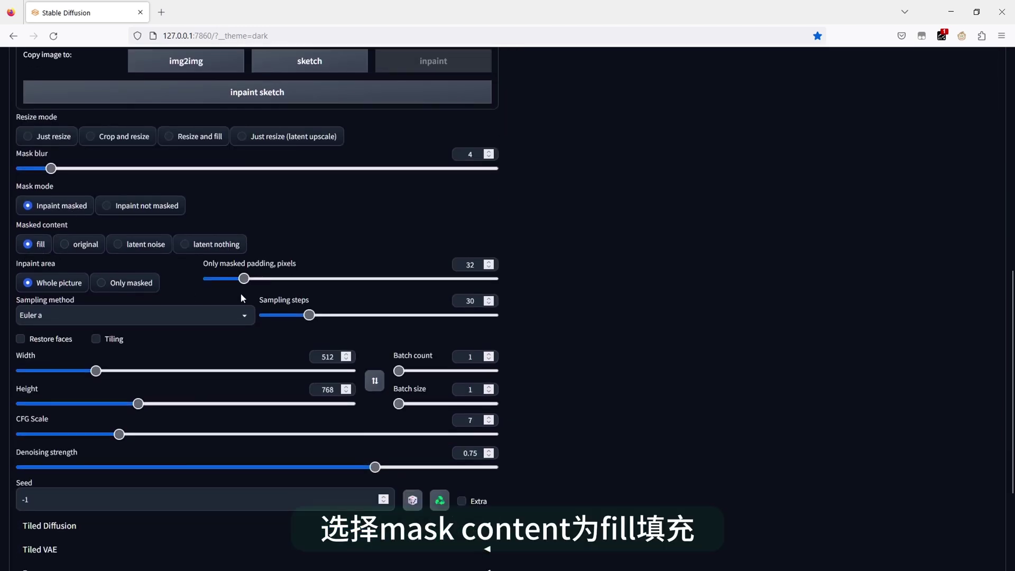
left_click(98, 323)
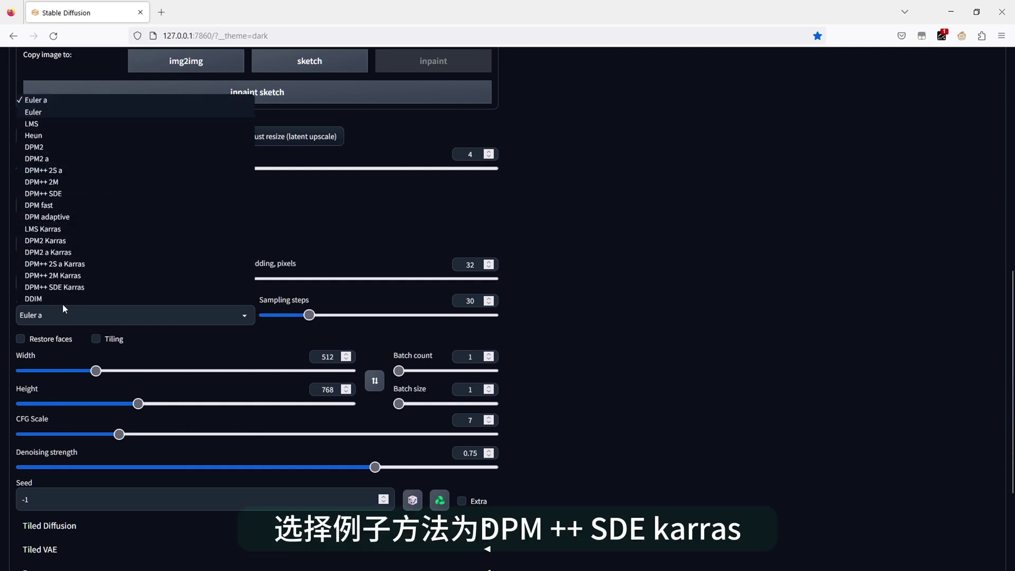
left_click(62, 289)
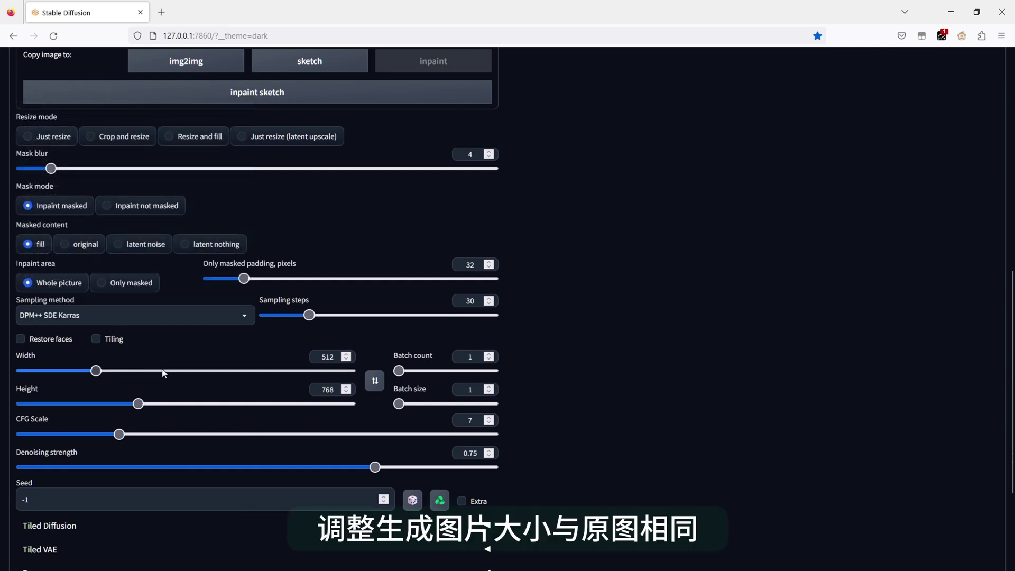
scroll(96, 325, "down", 1)
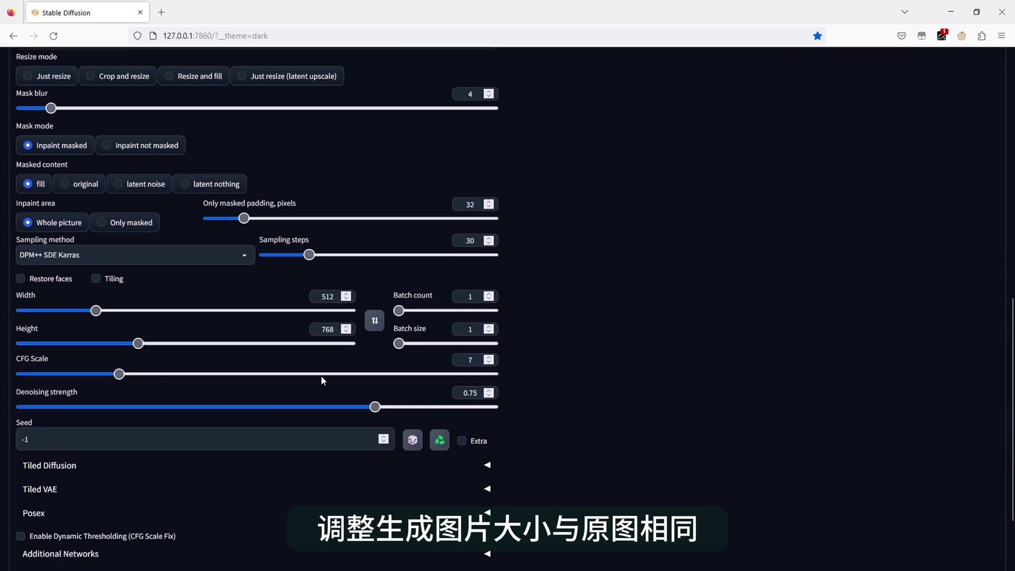
scroll(319, 382, "down", 2)
Step: Enter the prompt "Handsome guy, thick eyebrows, big eyes, eight beard" and generate the inpainted image
scroll(320, 381, "up", 3)
scroll(322, 387, "up", 9)
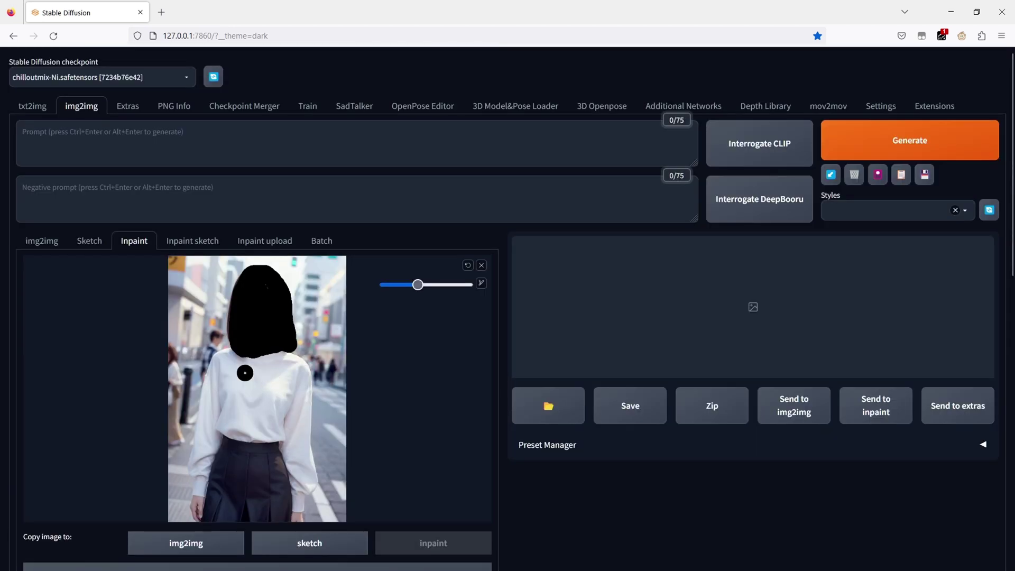
left_click(71, 143)
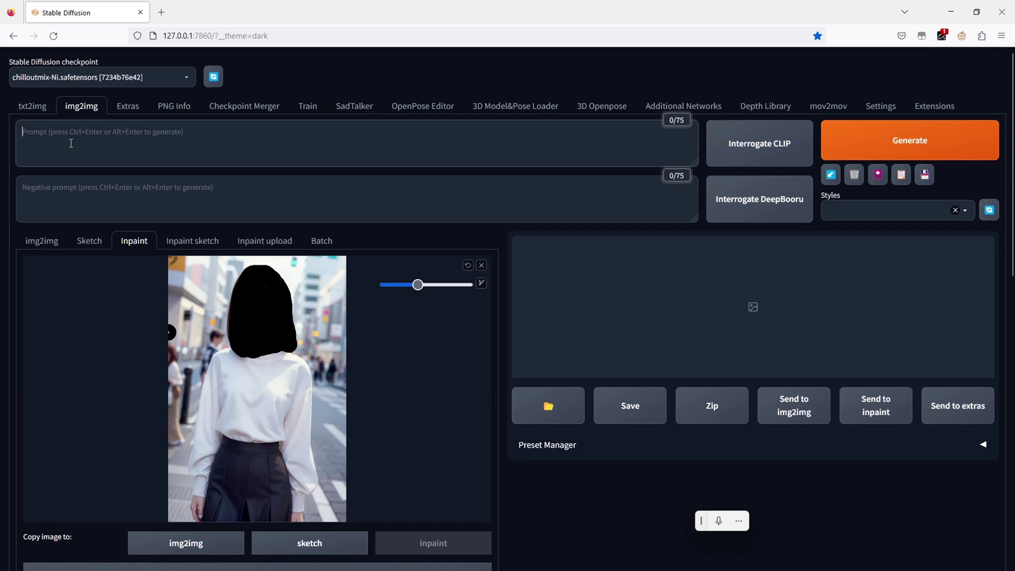
type("H")
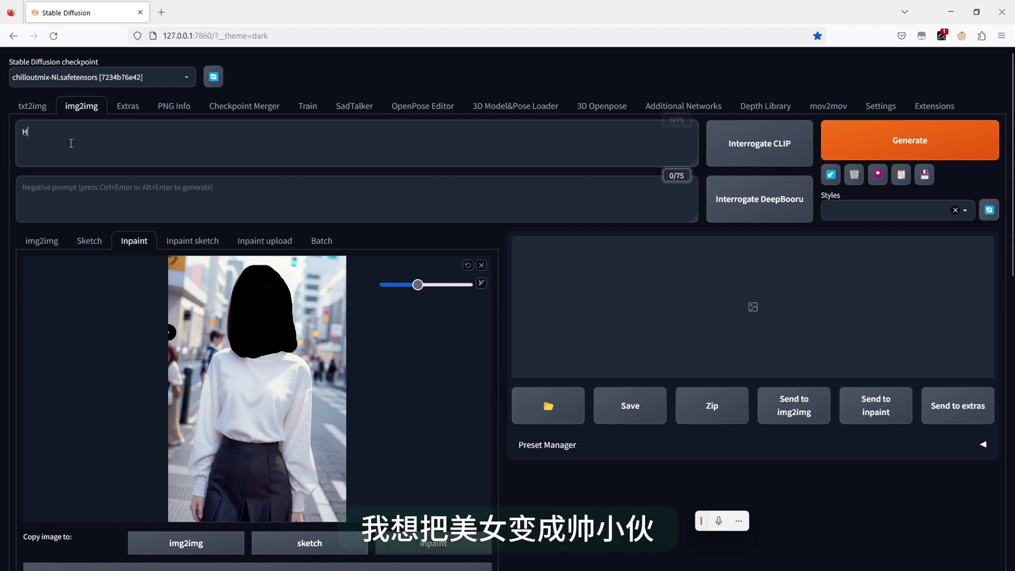
type("and")
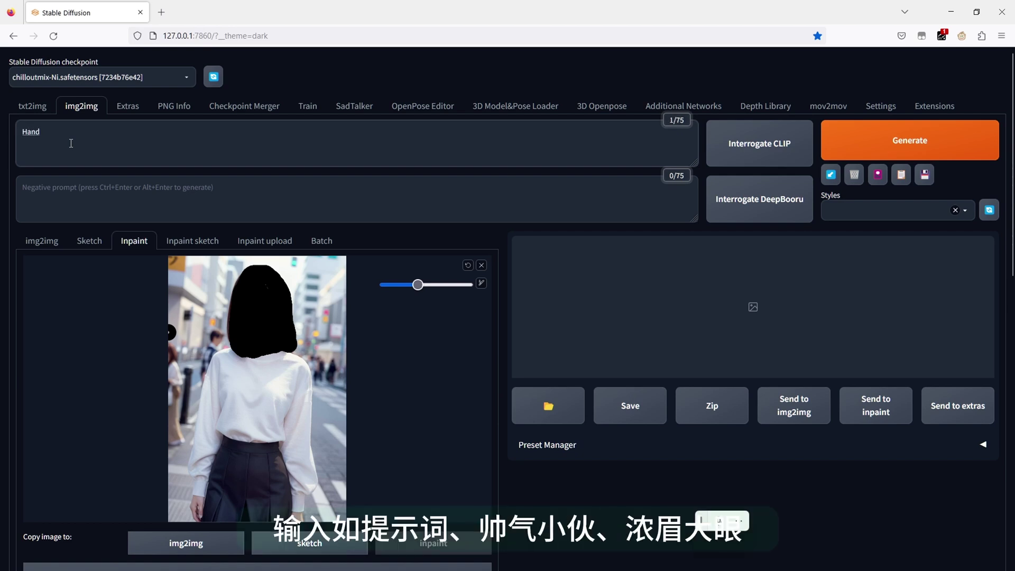
type("some guy, thick eyebrows, big eyes, eight beard")
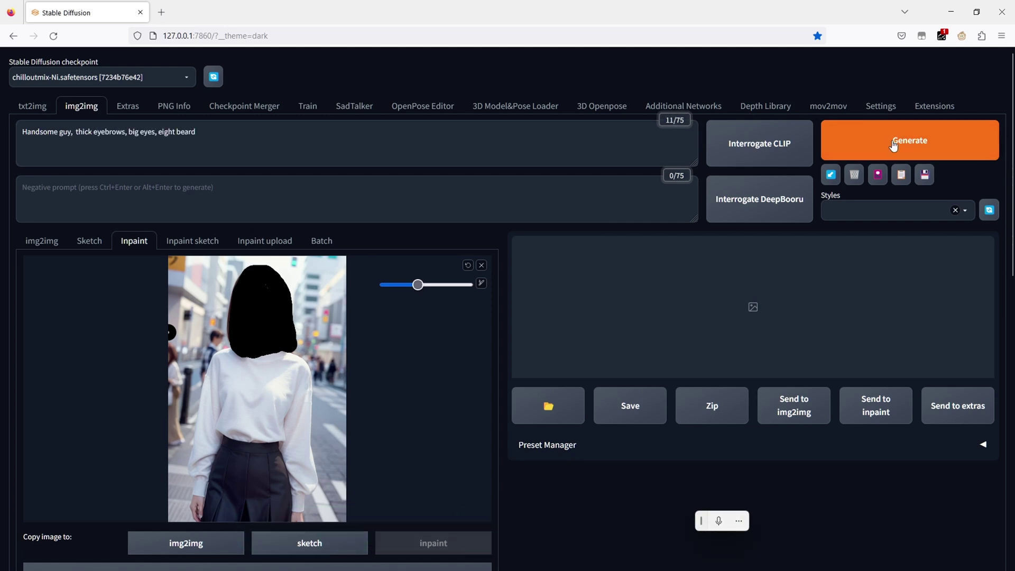
left_click(967, 146)
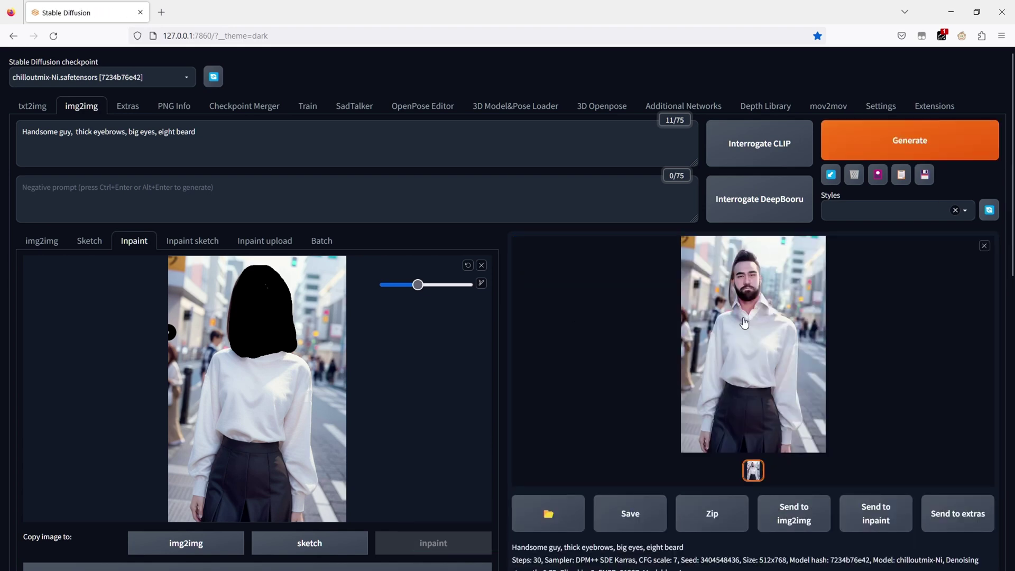
Step: Reduce the page zoom to 90% and examine the generated image at enlarged size
key("ctrl+minus")
left_click(738, 294)
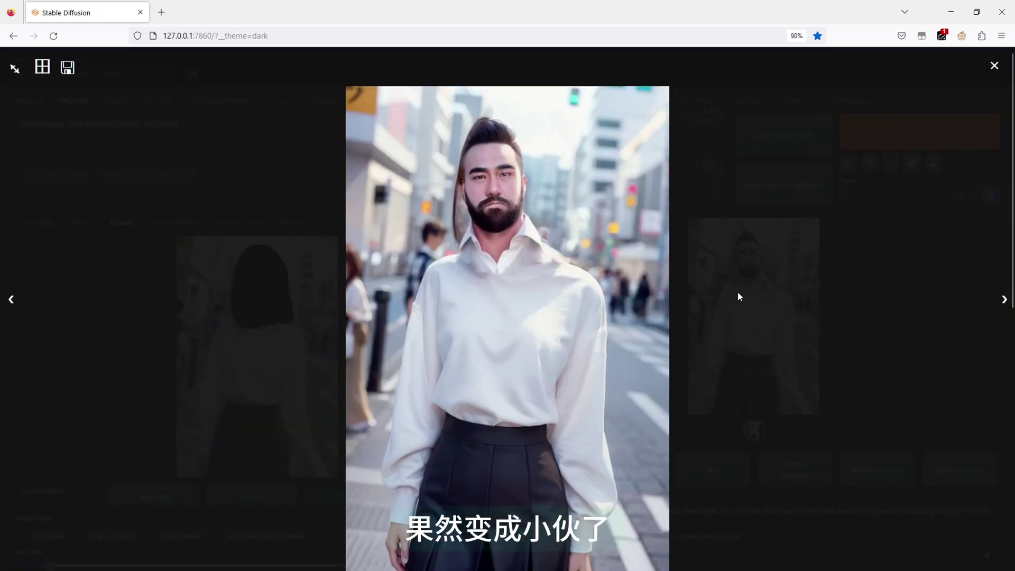
left_click(620, 299)
Step: Replace the source with a different street portrait masked over the woman's face, and generate it with the same prompt
left_click(482, 249)
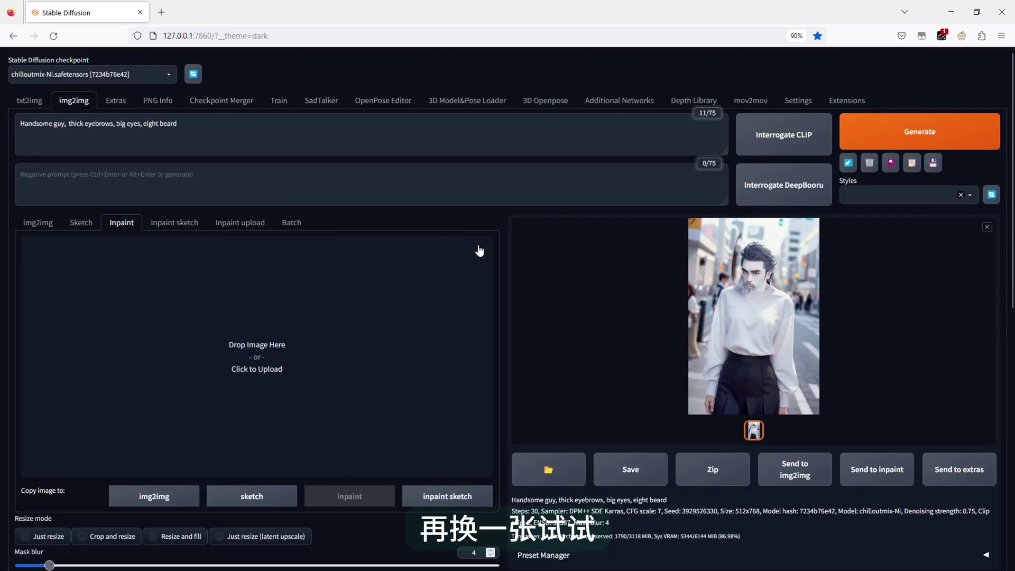
left_click(257, 329)
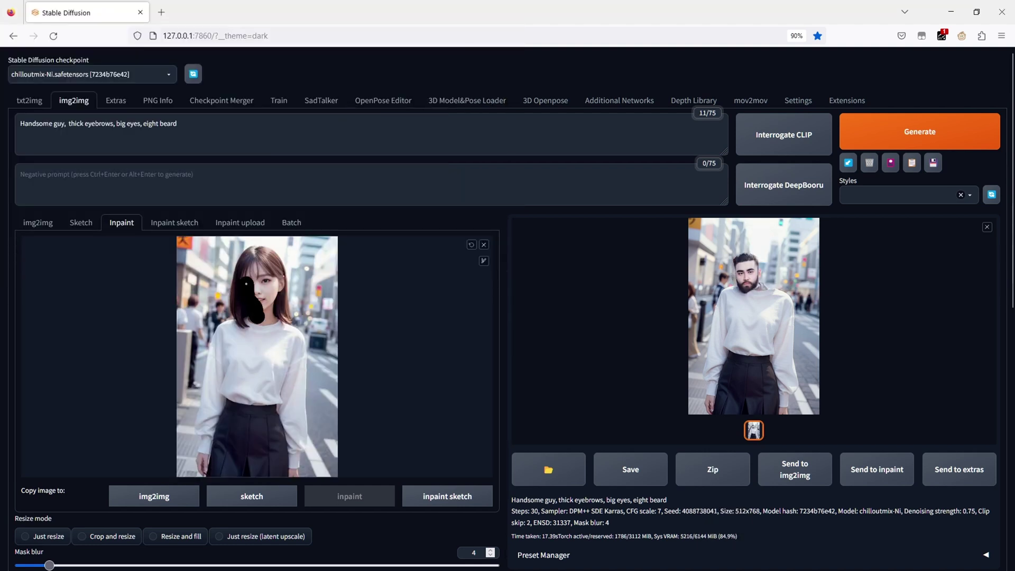
left_click_drag(276, 278, 274, 308)
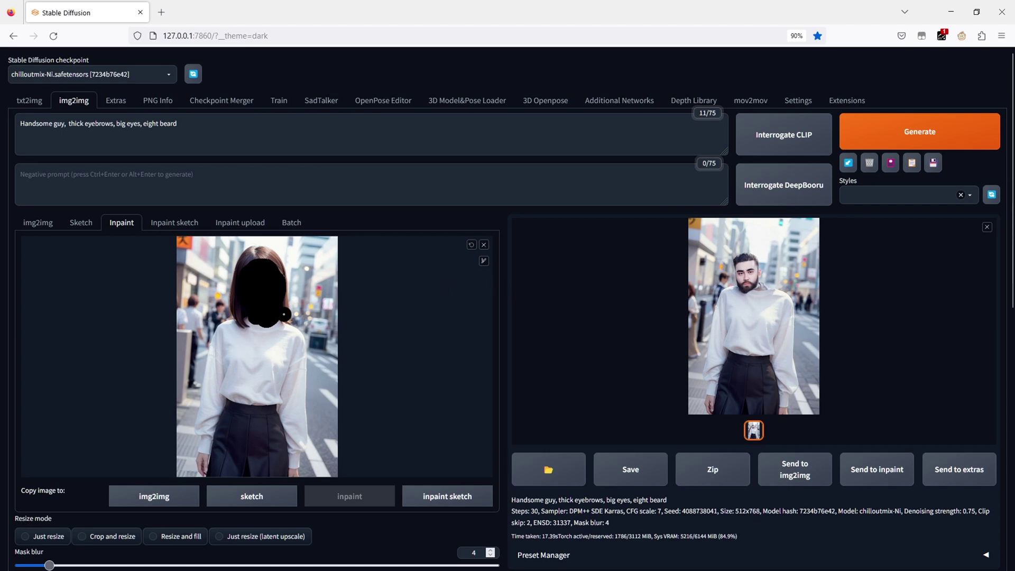
left_click(913, 135)
scroll(379, 287, "down", 9)
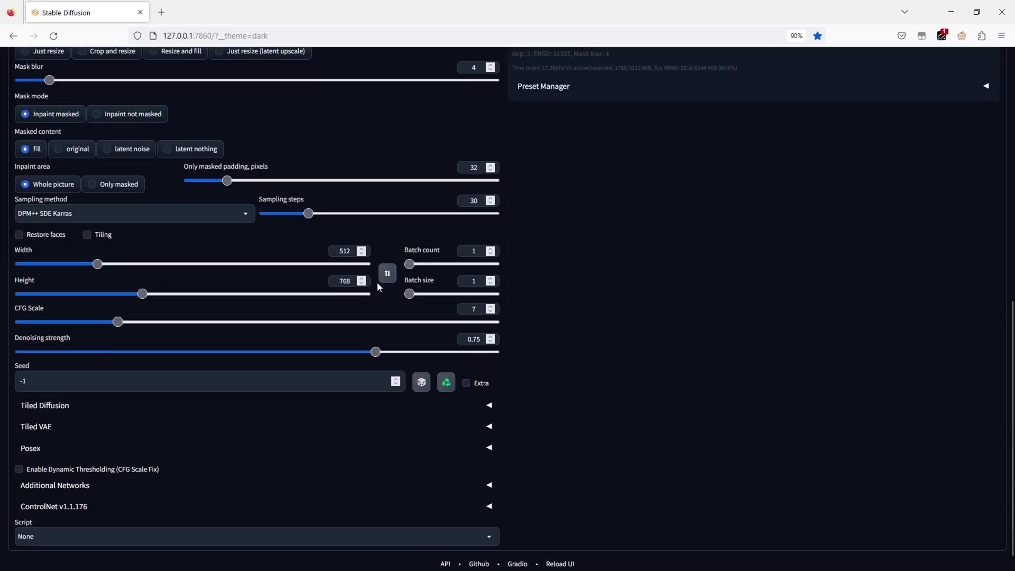
scroll(378, 286, "up", 9)
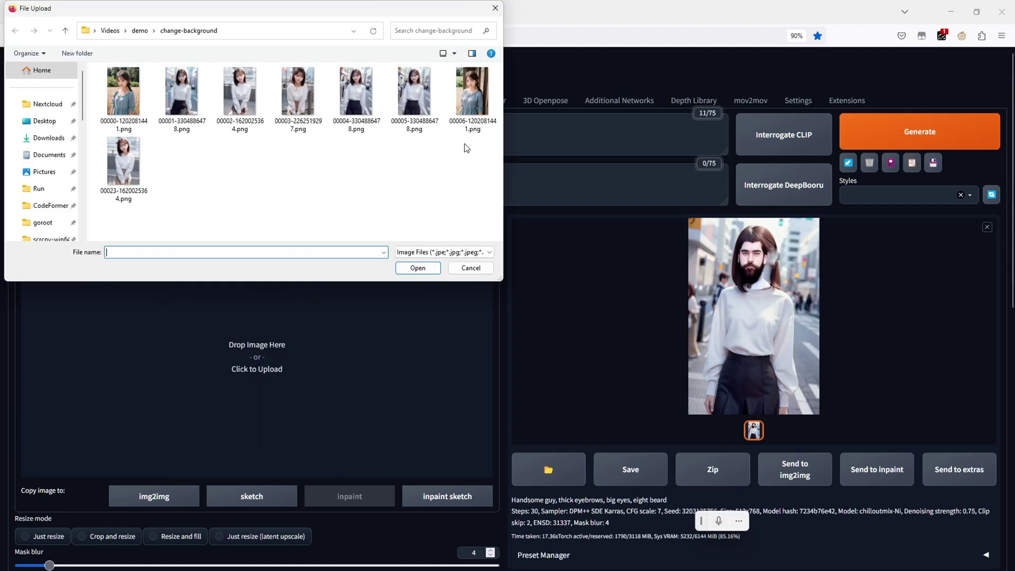
Step: Reload the first street portrait with a mask over the woman's whole head and hair, and generate a new image
double_click(465, 144)
mouse_move(252, 273)
left_mouse_down()
mouse_move(261, 305)
mouse_move(276, 274)
mouse_move(257, 314)
mouse_move(265, 319)
mouse_move(260, 287)
mouse_move(284, 315)
mouse_move(274, 260)
mouse_move(255, 252)
mouse_move(239, 276)
mouse_move(239, 314)
mouse_move(276, 325)
left_mouse_up()
left_click(929, 130)
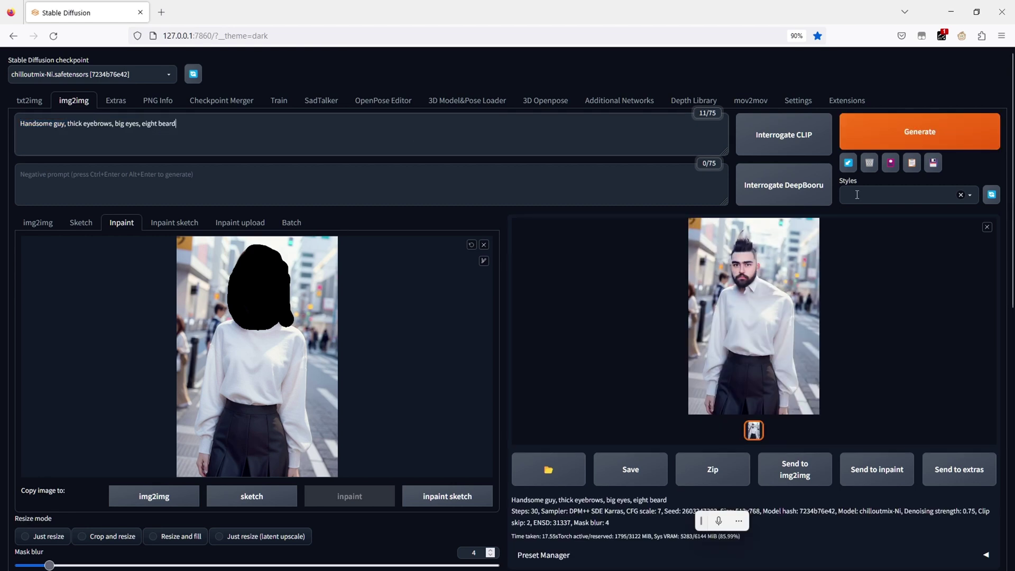
Step: Generate another variation with the same mask and prompt, and examine the result at enlarged size
key("ctrl+Return")
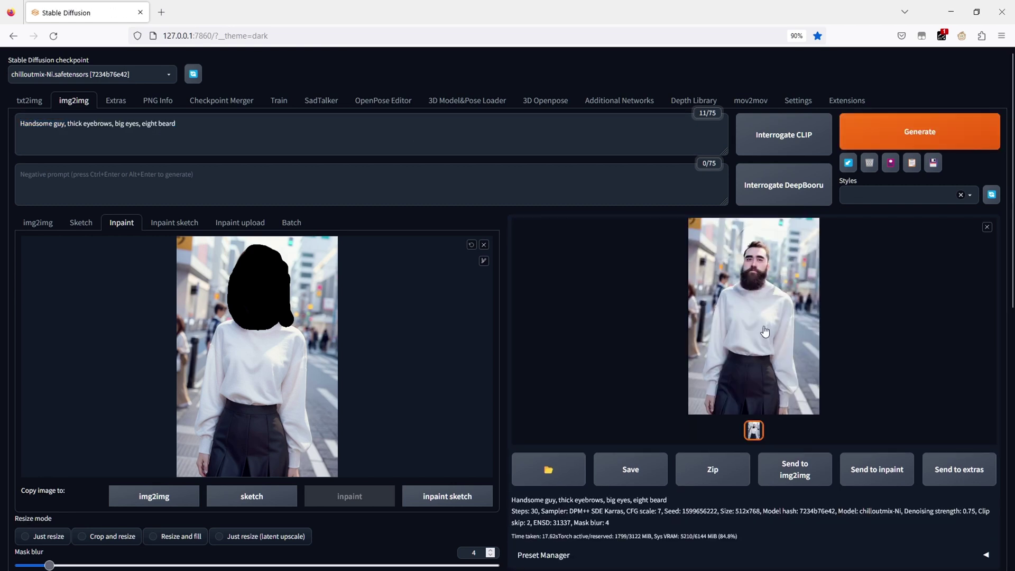
left_click(765, 332)
left_click(773, 290)
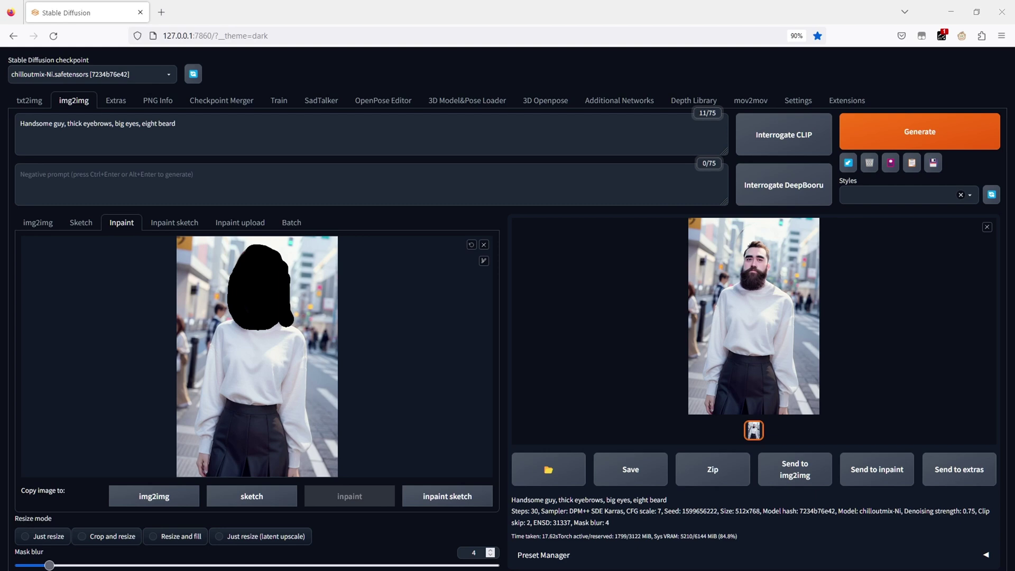
Step: Reload 00005-3304886478.png without a mask and trace the outline of the woman's head and body with a thin brush
left_click(484, 244)
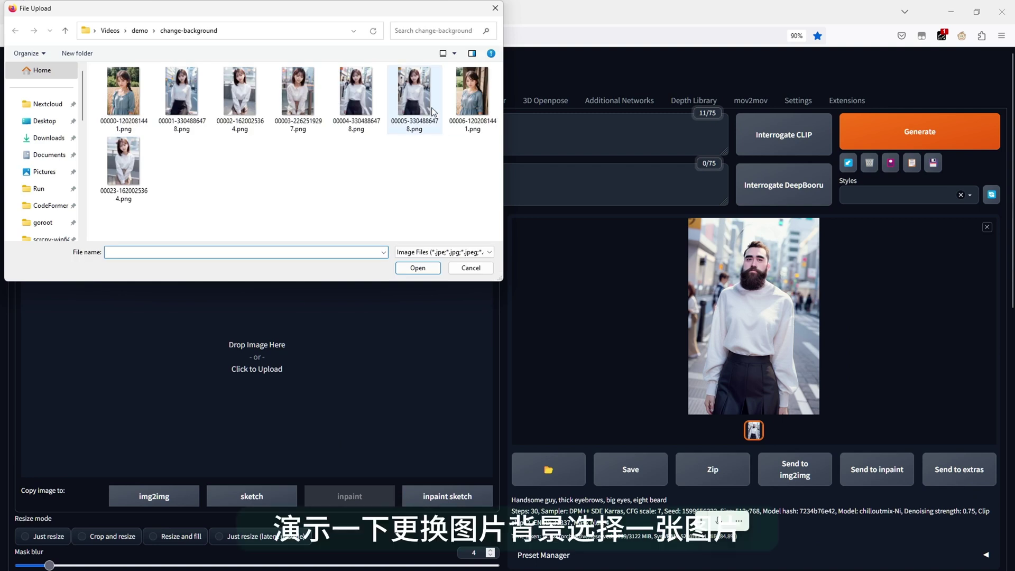
double_click(432, 111)
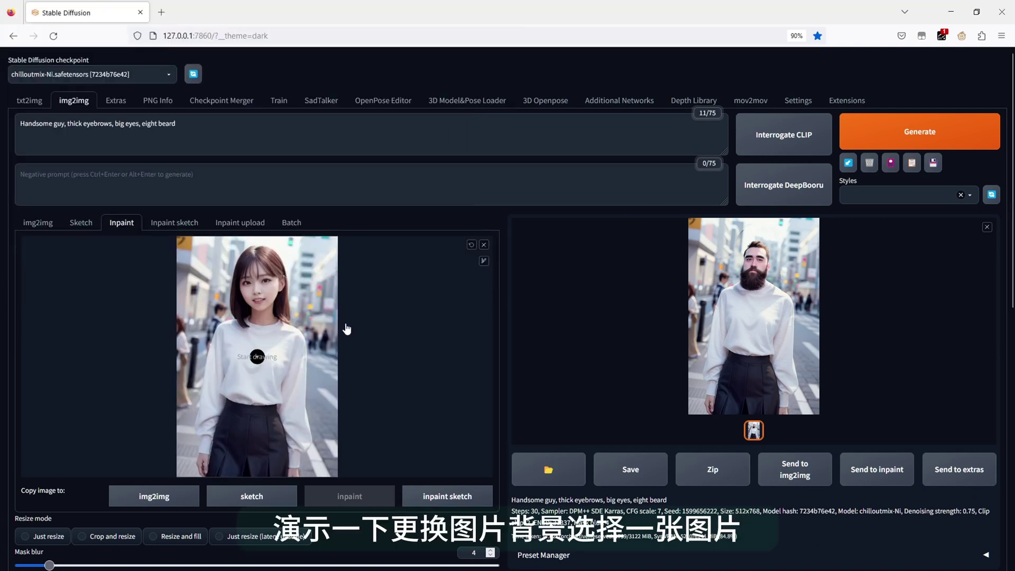
left_click(484, 261)
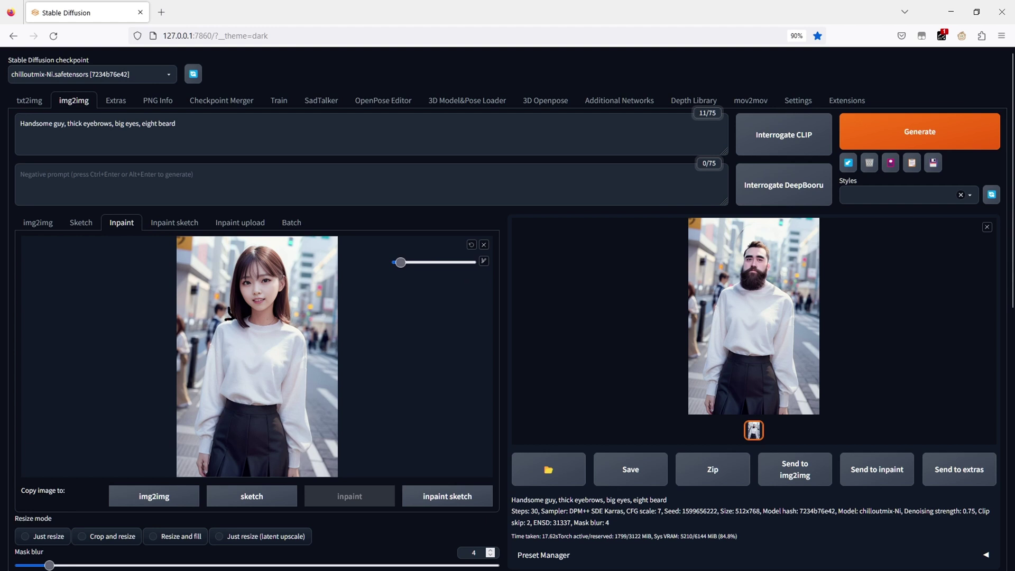
left_click_drag(228, 271, 230, 263)
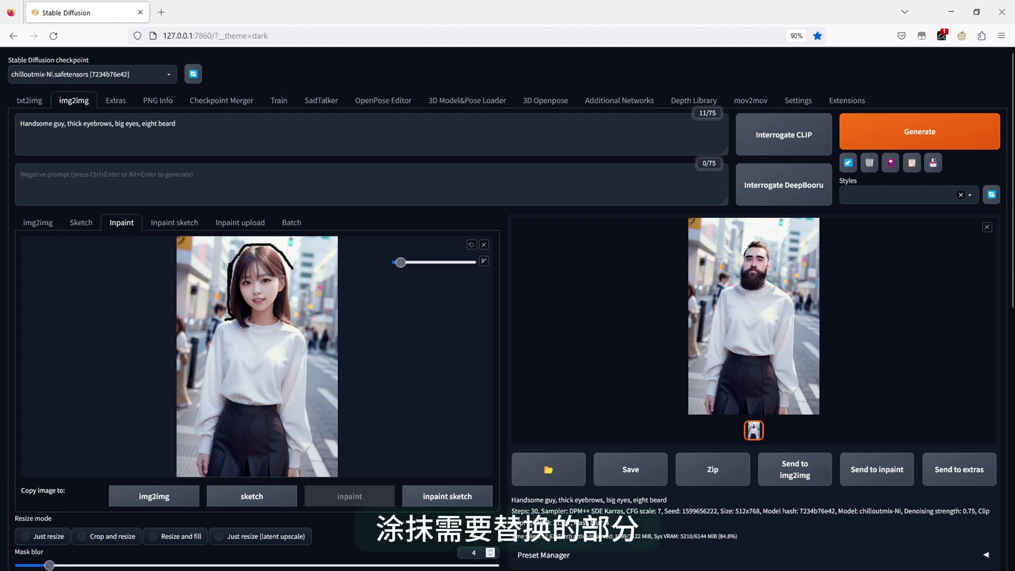
left_click_drag(292, 268, 297, 321)
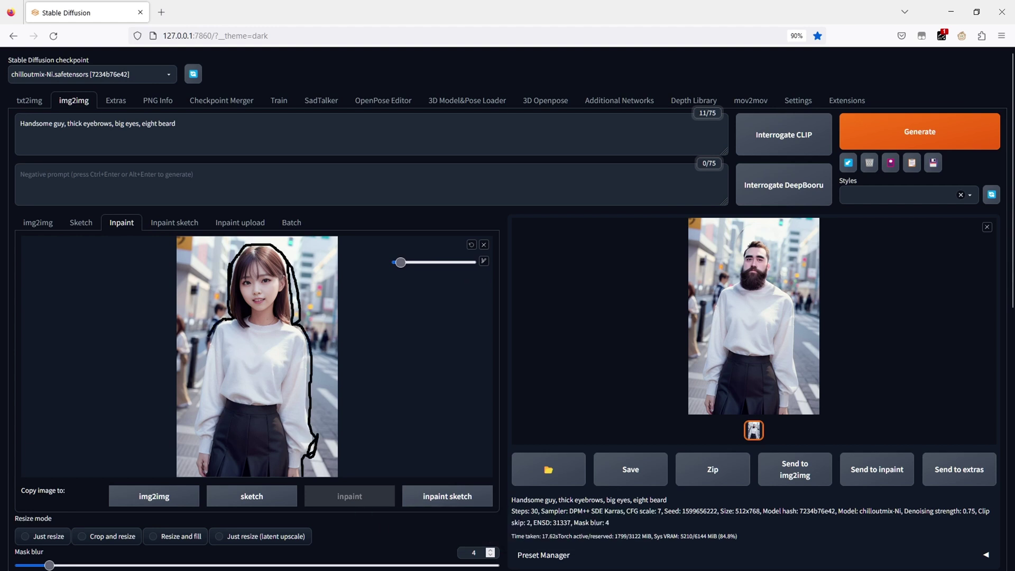
left_click_drag(209, 336, 192, 459)
Step: Fill the mask over the entire background around the woman, using larger brushes for open areas and a smaller one for the remaining gaps
left_click_drag(400, 262, 413, 262)
mouse_move(209, 323)
left_mouse_down()
mouse_move(269, 241)
mouse_move(312, 394)
mouse_move(317, 476)
left_mouse_up()
left_click_drag(193, 476, 206, 280)
left_click_drag(413, 262, 435, 263)
mouse_move(233, 296)
left_mouse_down()
mouse_move(211, 260)
mouse_move(190, 344)
mouse_move(185, 474)
left_mouse_up()
mouse_move(270, 246)
left_mouse_down()
mouse_move(328, 402)
mouse_move(293, 267)
mouse_move(315, 312)
left_mouse_up()
left_click_drag(435, 263, 410, 263)
left_click_drag(249, 238, 264, 238)
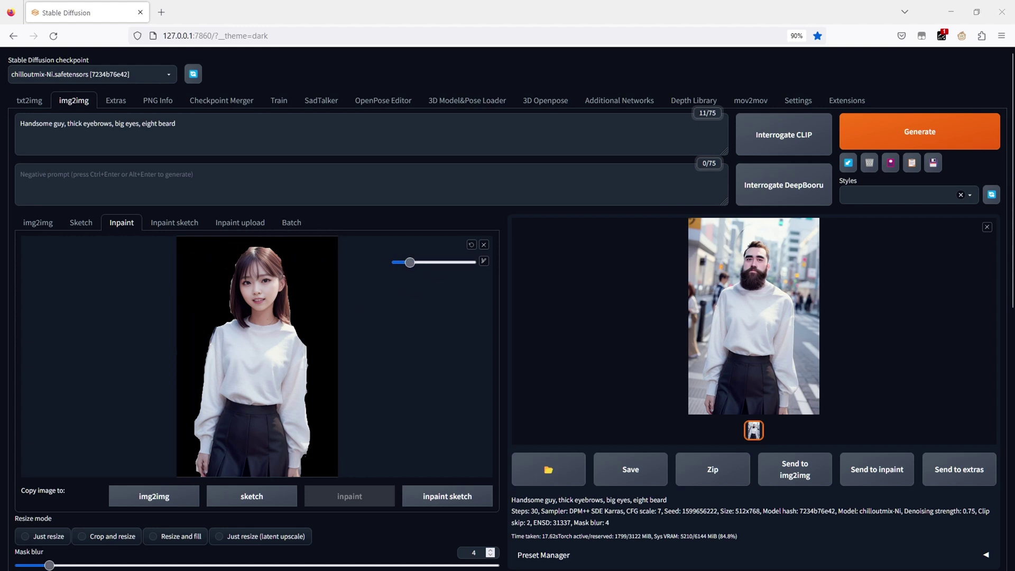
Step: Replace the prompt with "Green grassland after the rain" and generate a new background around the woman
triple_click(178, 131)
type("Green grassland after the rain")
left_click(913, 136)
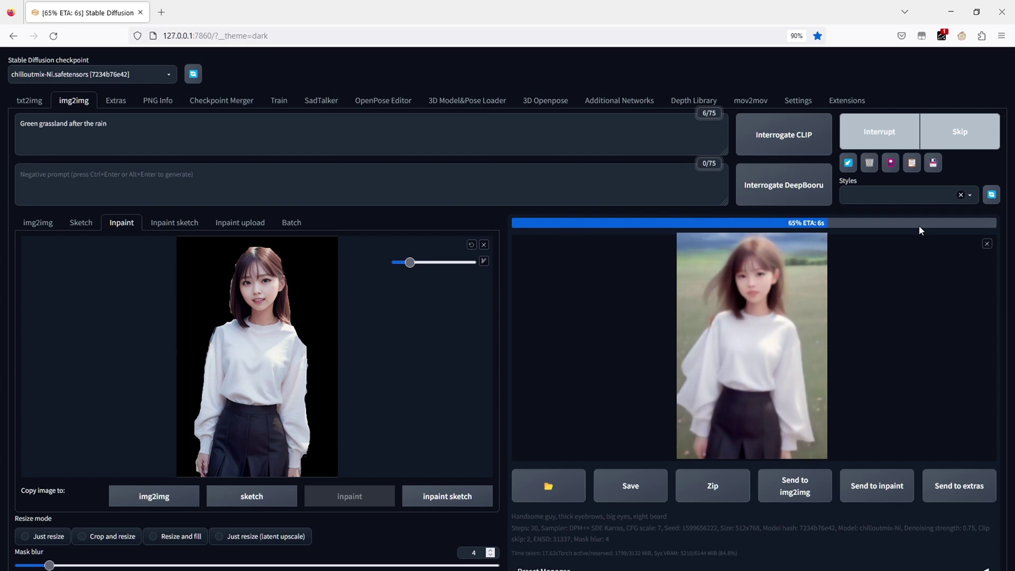
scroll(489, 315, "down", 4)
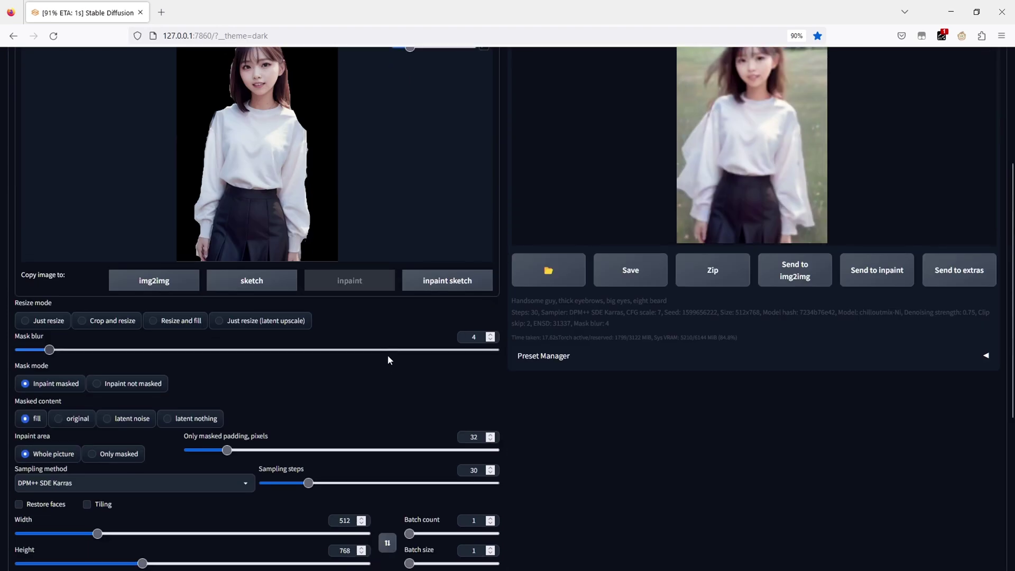
scroll(388, 360, "down", 2)
scroll(351, 367, "up", 6)
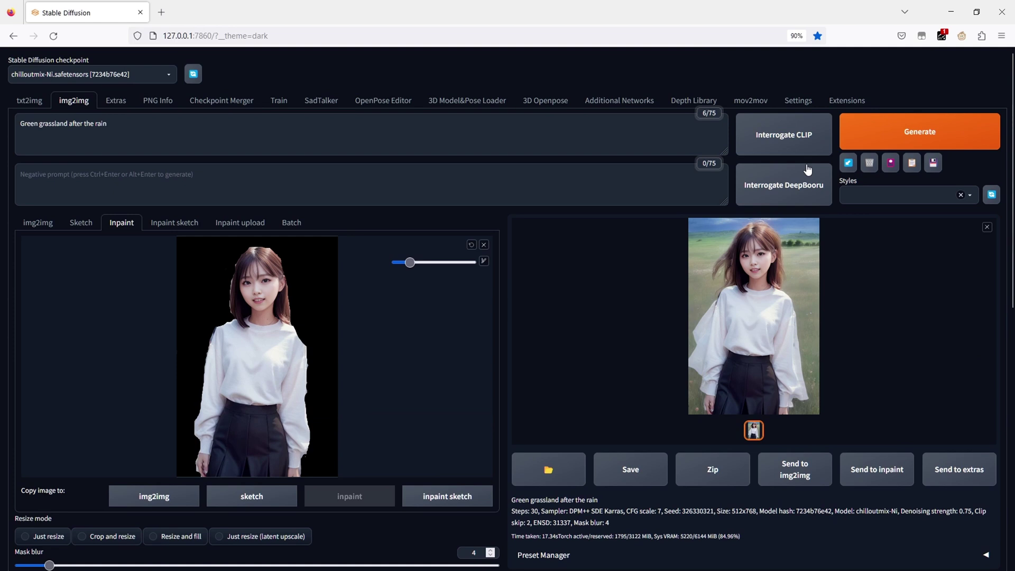
Step: Generate another variation of the rainy grassland background and examine the result at enlarged size
left_click(938, 136)
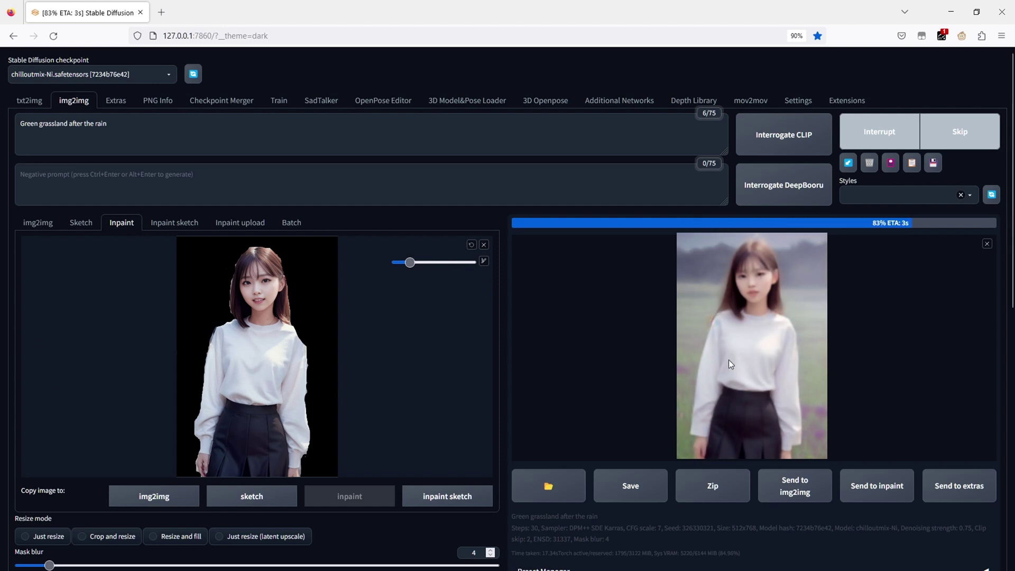
left_click(746, 340)
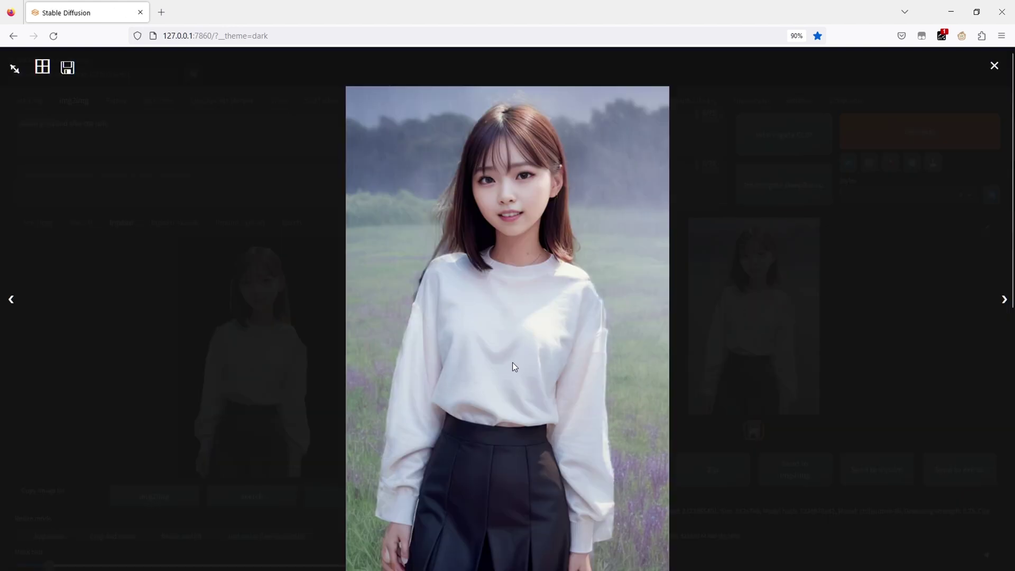
left_click(505, 363)
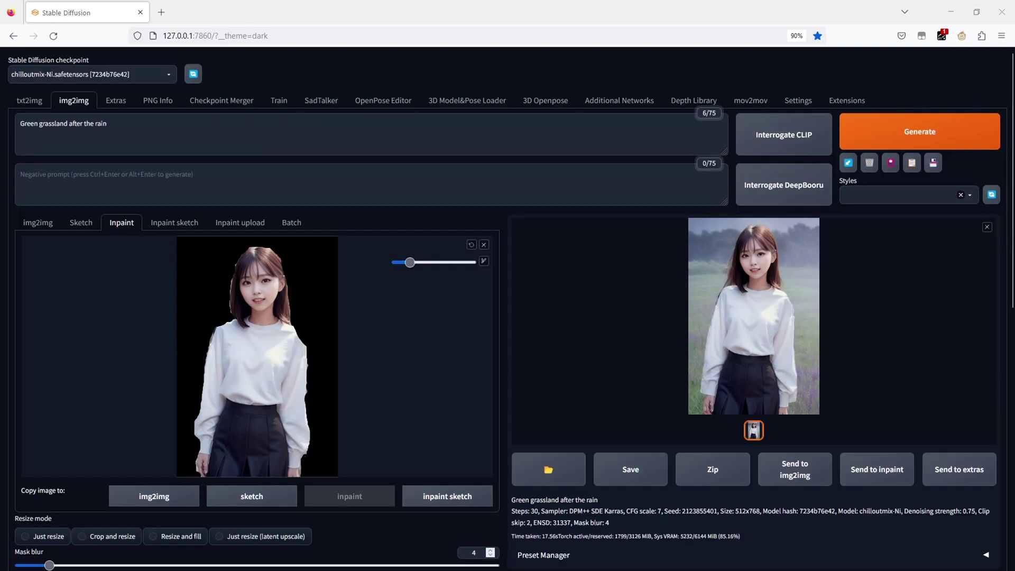
Step: Change the prompt to "Mt. Fuji in the background", generate the image, and examine it at enlarged size
left_click(15, 134)
key("ctrl+a")
type("Mt. Fuji in the background")
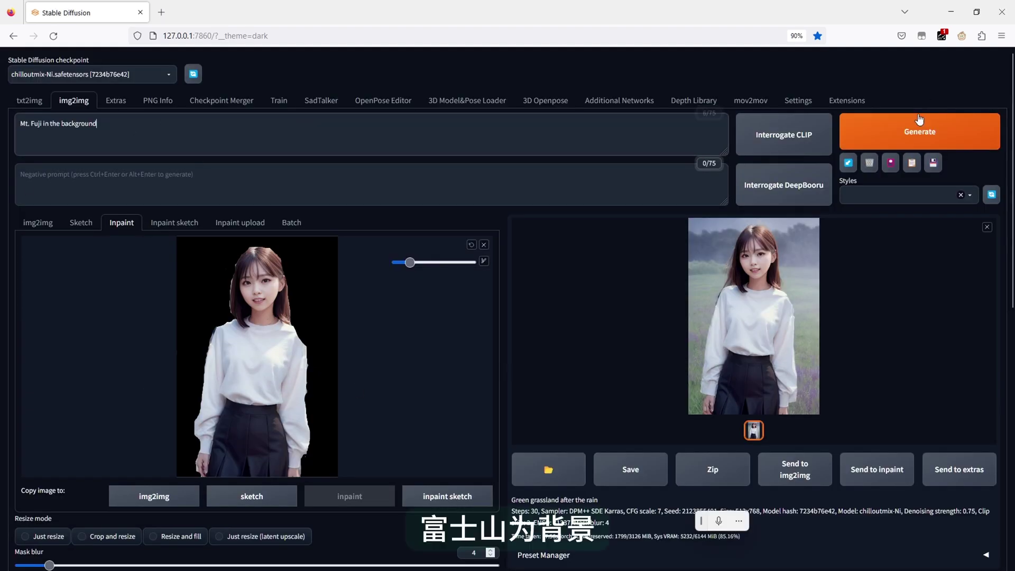
left_click(909, 135)
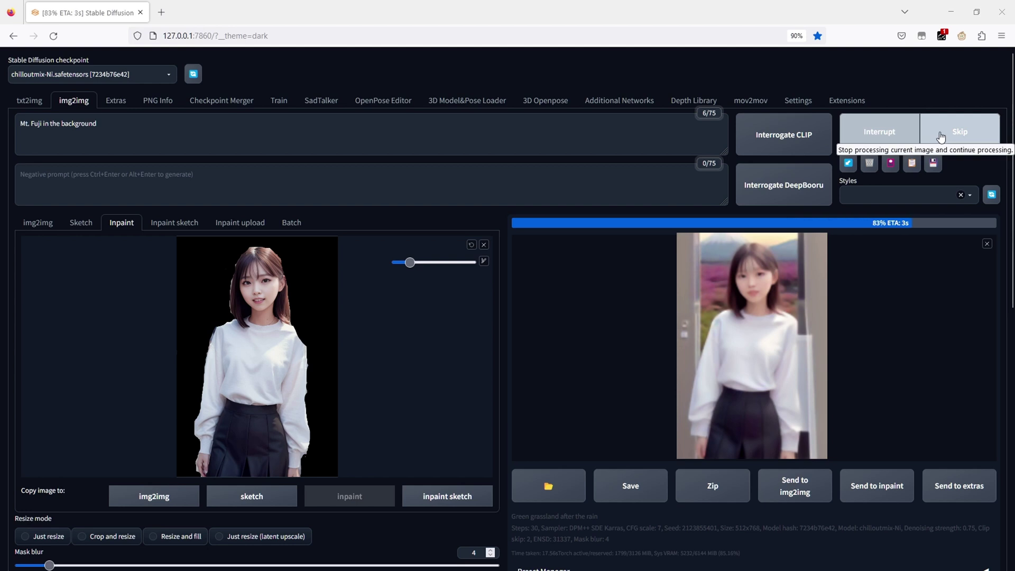
left_click(746, 292)
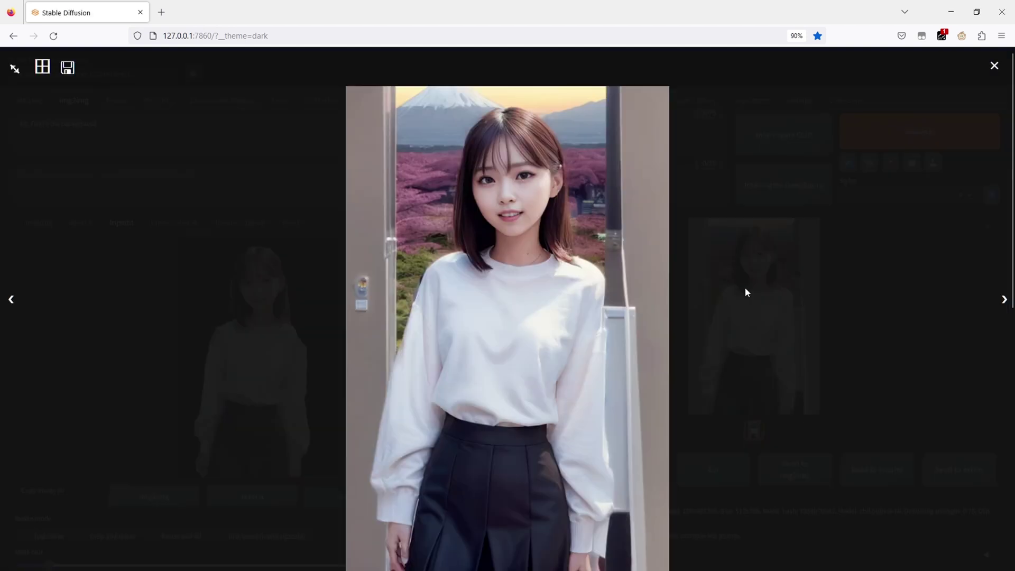
left_click(528, 294)
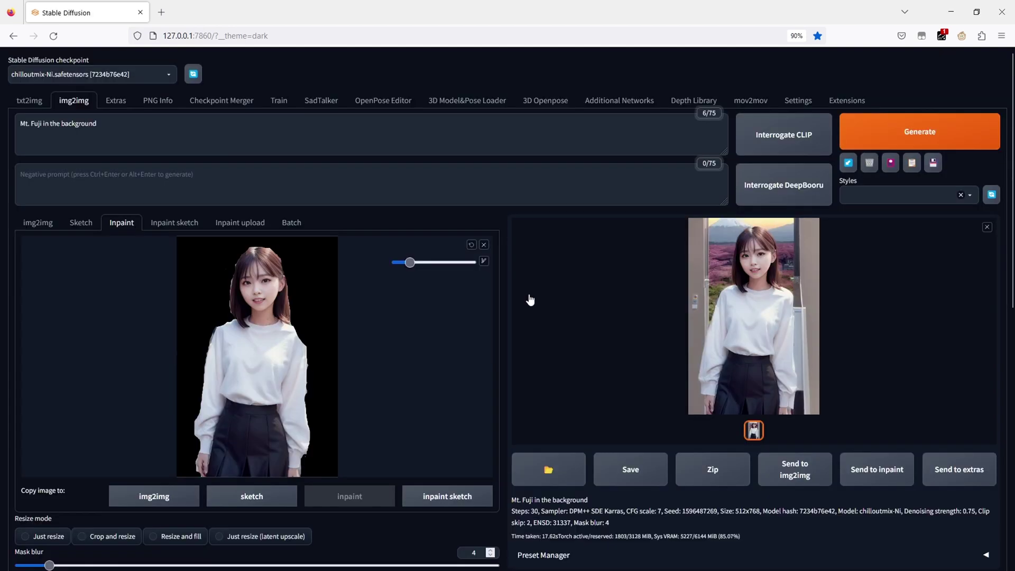
Step: Generate another variation of the Mt. Fuji background and examine the result at enlarged size
left_click(923, 138)
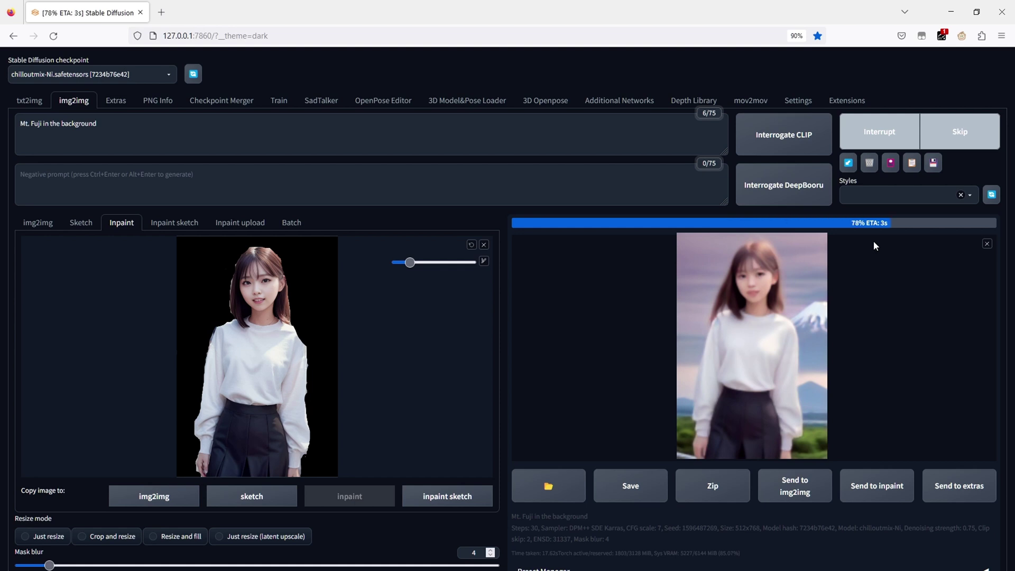
left_click(773, 283)
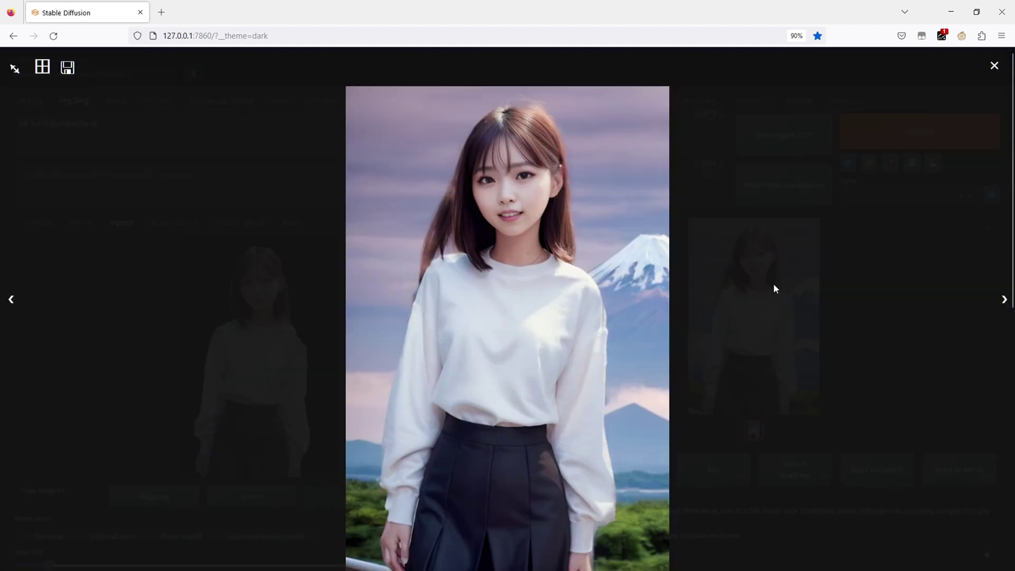
left_click(582, 299)
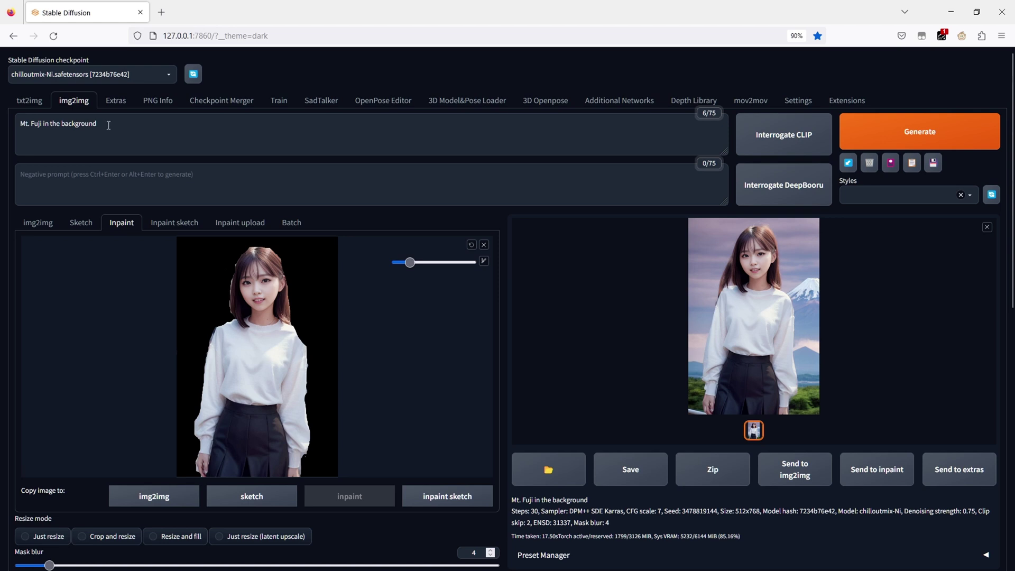
Step: Change the prompt to "Cherry blossoms in the background", generate the image, and examine it at enlarged size
key("ctrl+a")
type("Cherry blossoms in the background")
left_click(883, 136)
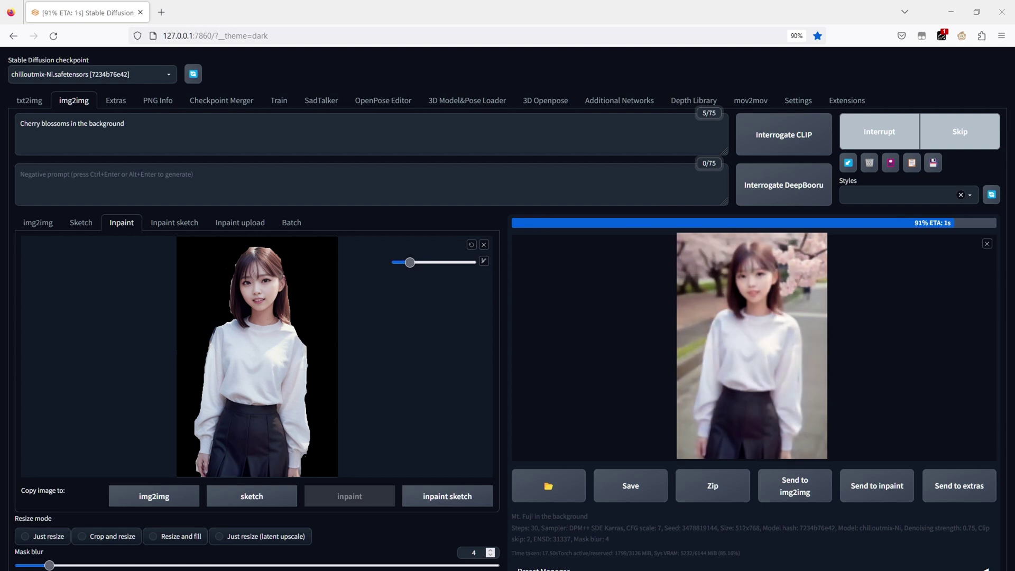
left_click(751, 312)
left_click(561, 297)
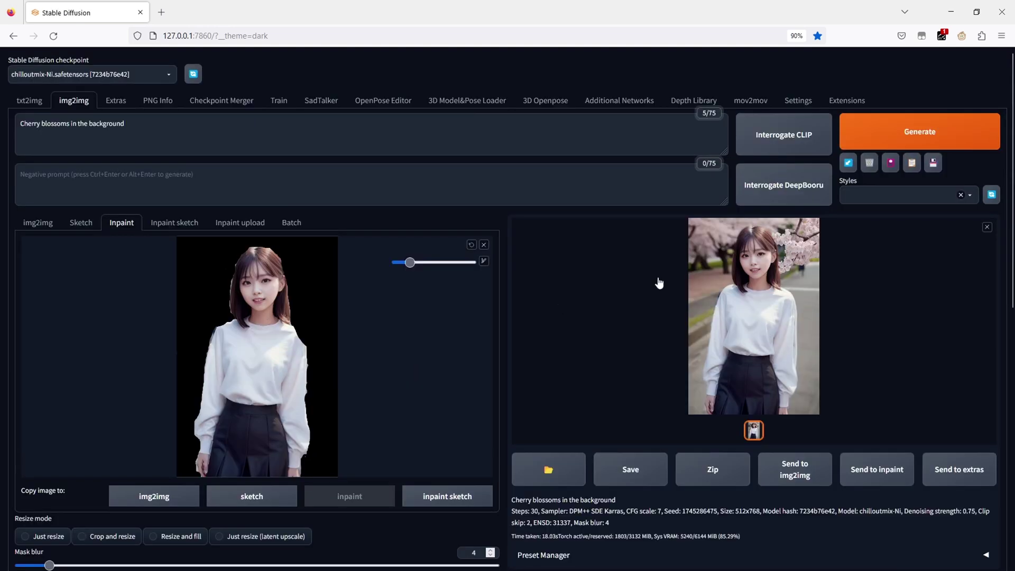
Step: Change the prompt to "Lotus blossoms in the pond", generate the image, and examine it at enlarged size
triple_click(134, 141)
type("Lotus blossoms in the pond")
left_click(918, 135)
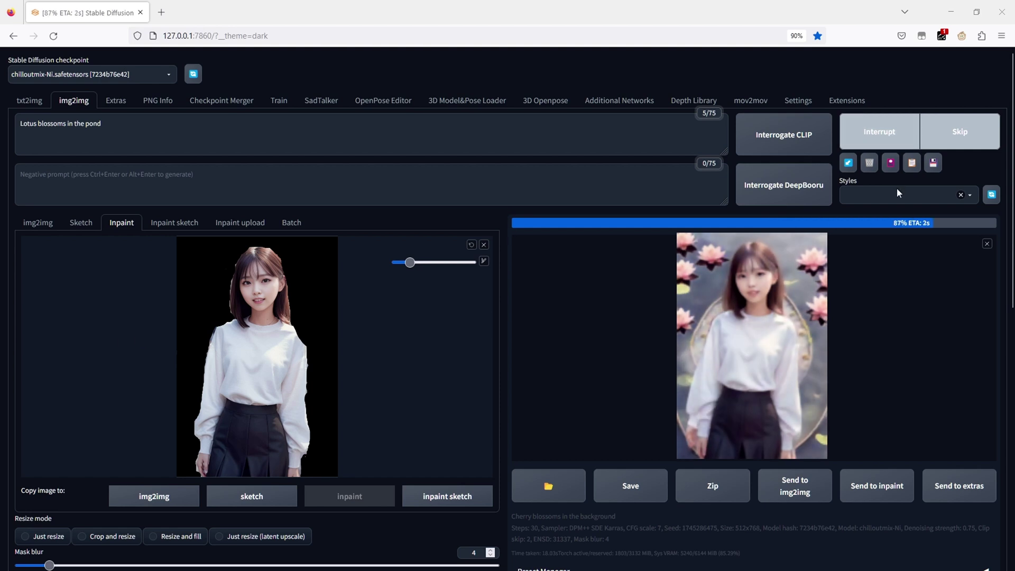
left_click(725, 297)
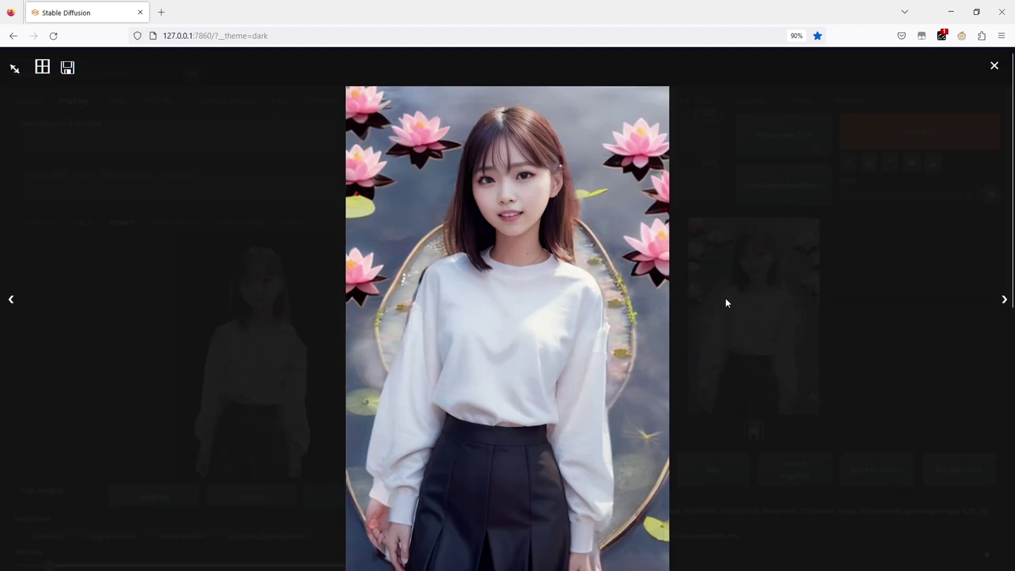
left_click(588, 331)
Step: Generate another variation of the lotus pond background and examine the result at enlarged size
left_click(880, 131)
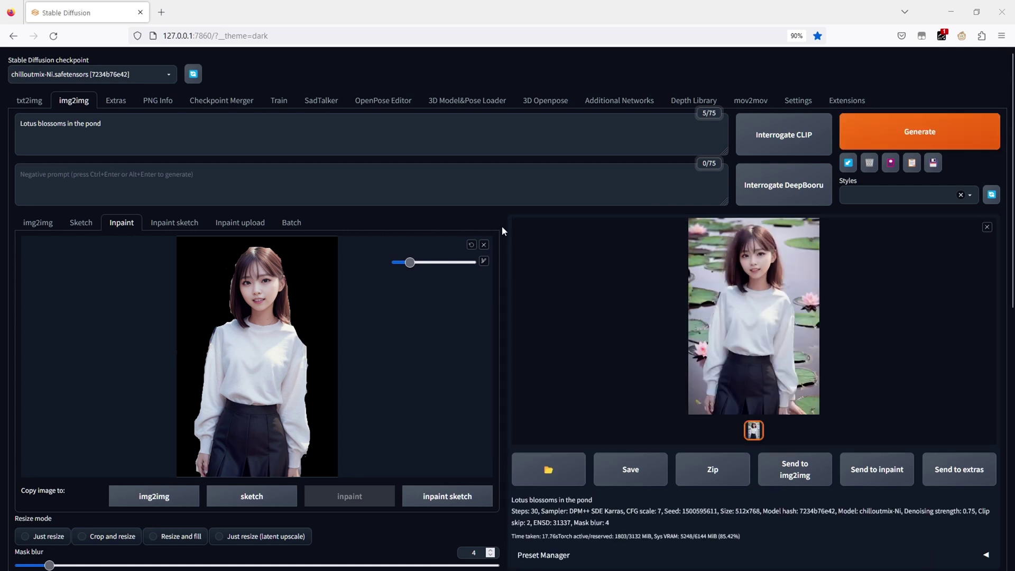
left_click(728, 287)
left_click(410, 271)
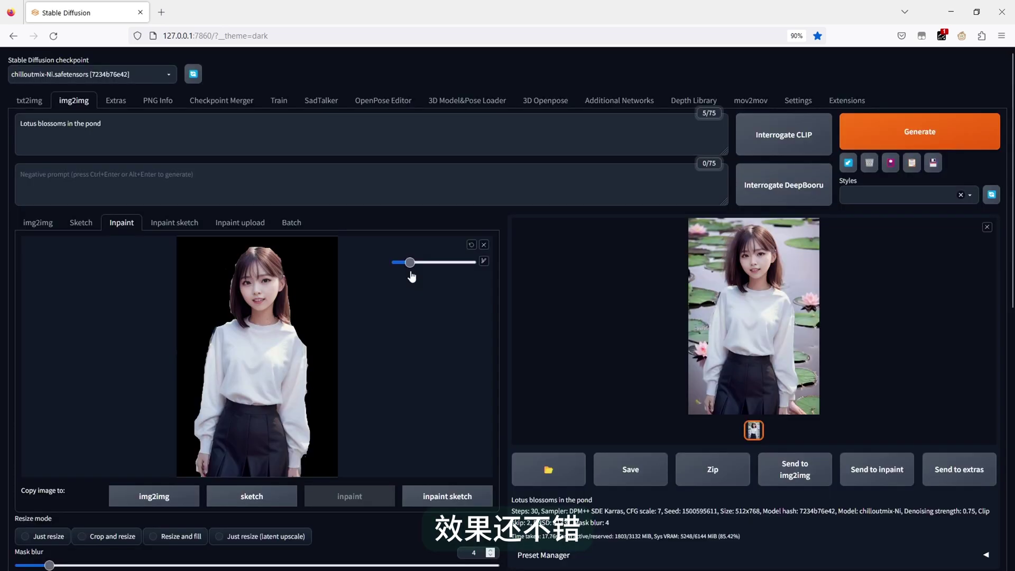
Step: Replace the inpaint source image with 00001-3304886478.png from the change-background folder
left_click(481, 248)
left_click(272, 344)
left_click(414, 95)
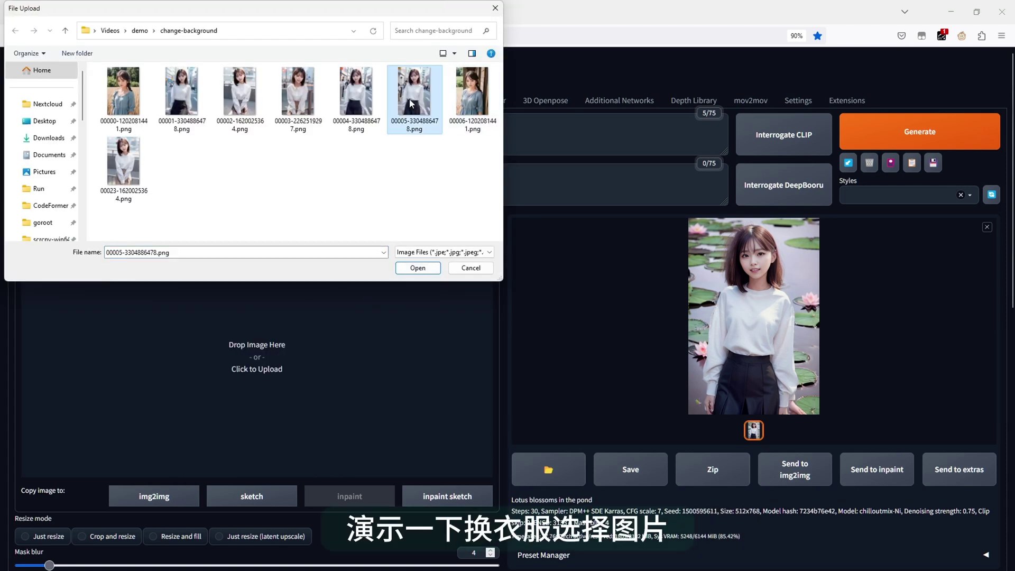
left_click(417, 267)
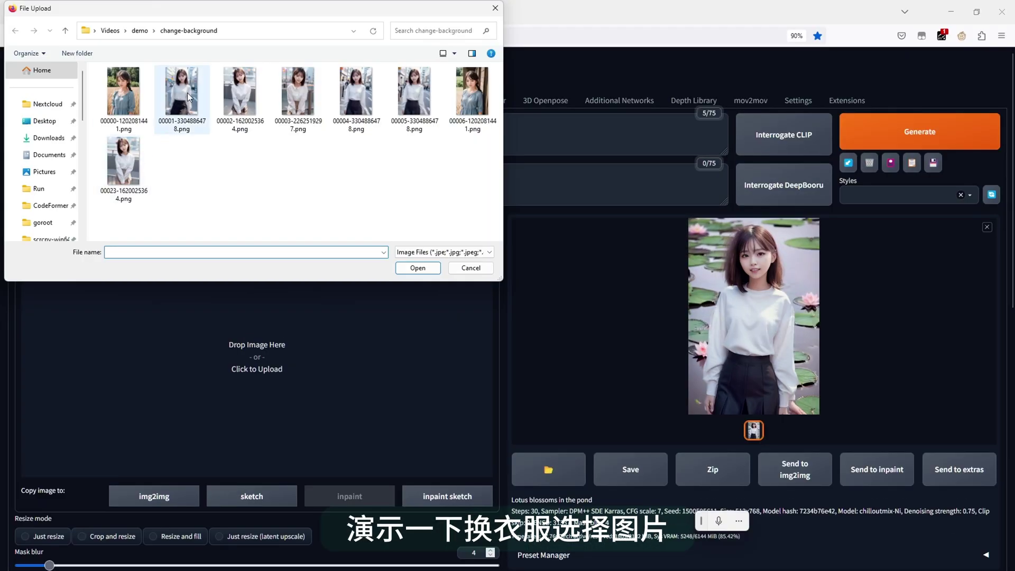
double_click(188, 97)
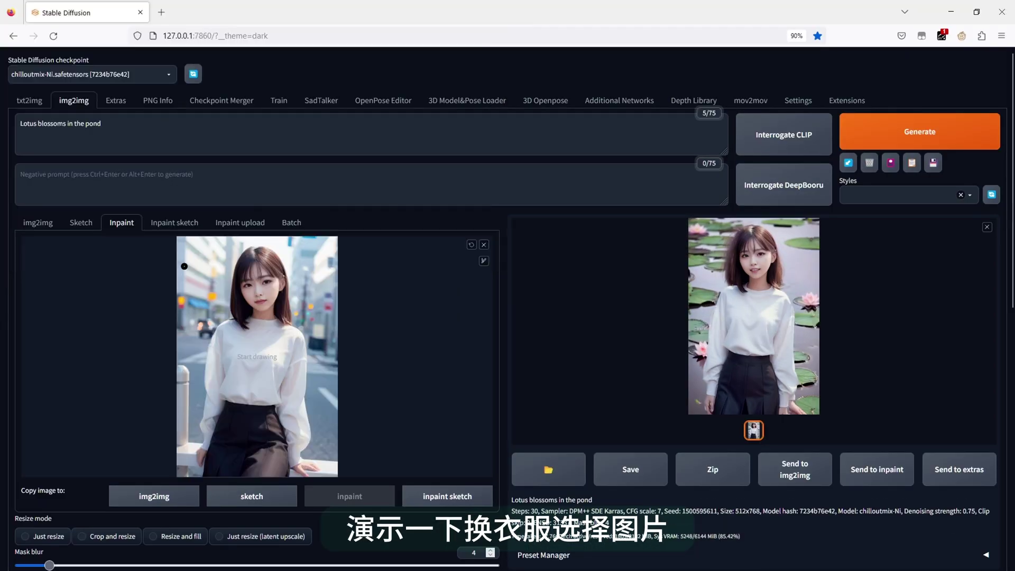
Step: Outline the woman's clothes below the neck with a thin brush and fill the enclosed area with a larger brush
mouse_move(247, 321)
left_mouse_down()
mouse_move(282, 320)
mouse_move(304, 345)
mouse_move(309, 430)
mouse_move(294, 477)
left_mouse_up()
mouse_move(203, 446)
left_mouse_down()
mouse_move(209, 364)
mouse_move(241, 319)
left_mouse_up()
left_click(484, 260)
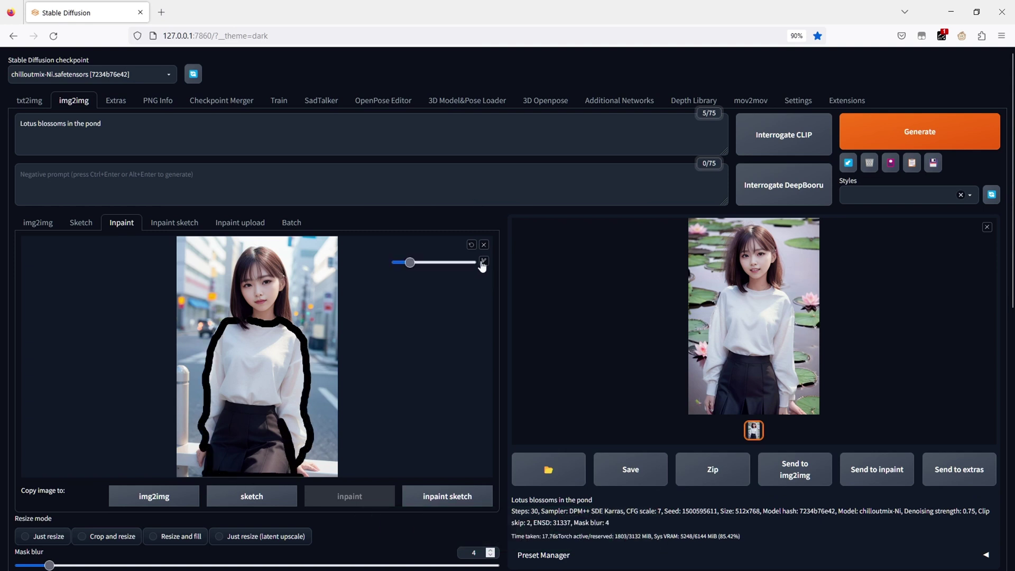
left_click_drag(407, 262, 455, 262)
mouse_move(254, 338)
left_mouse_down()
mouse_move(221, 396)
mouse_move(220, 458)
mouse_move(239, 336)
mouse_move(221, 360)
mouse_move(227, 432)
mouse_move(266, 334)
mouse_move(290, 363)
mouse_move(293, 438)
mouse_move(278, 465)
mouse_move(270, 356)
mouse_move(245, 472)
left_mouse_up()
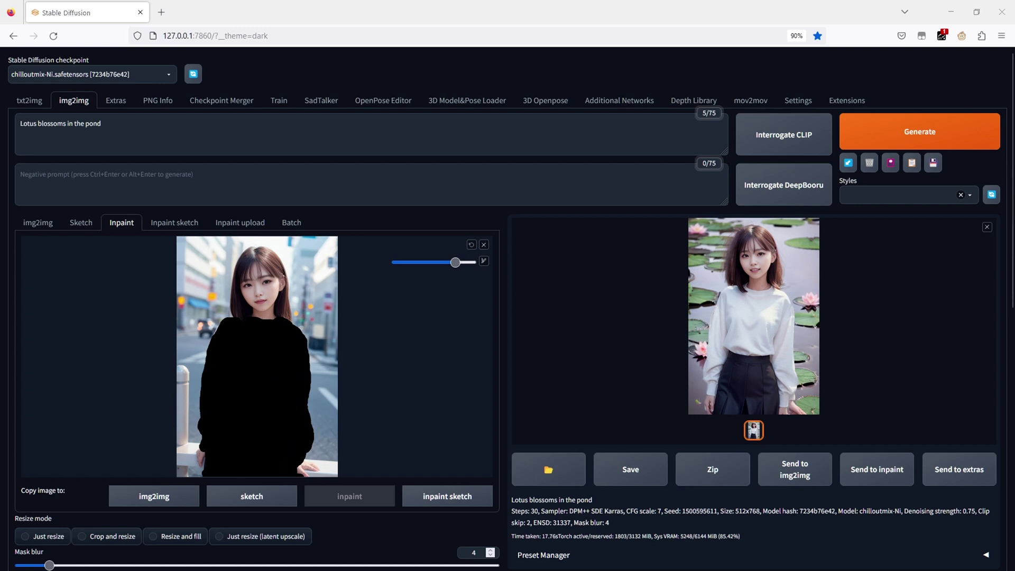
Step: Set the prompt to "Blue School Uniform" and generate the woman's new outfit
key("ctrl+a")
type("Blue School Uniform")
left_click(906, 131)
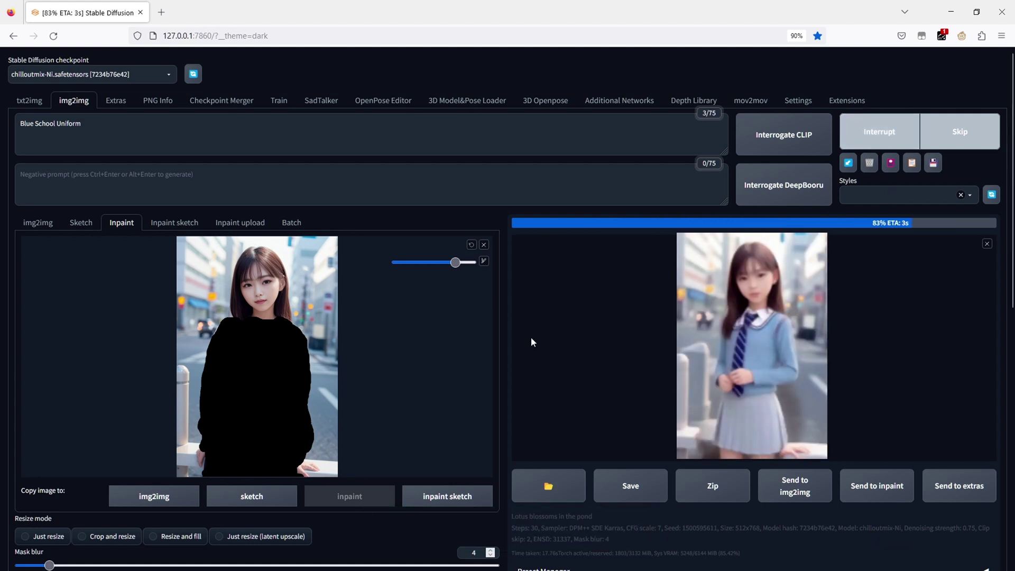
Step: Extend the clothing mask over both hands at the image's lower edge and regenerate the blue school uniform
left_click_drag(301, 458, 317, 468)
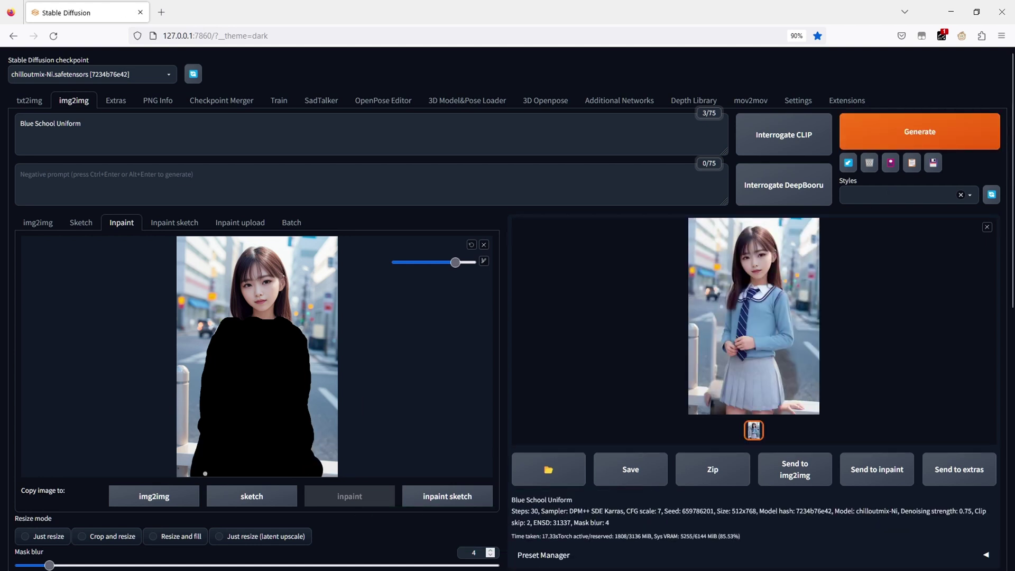
left_click(892, 137)
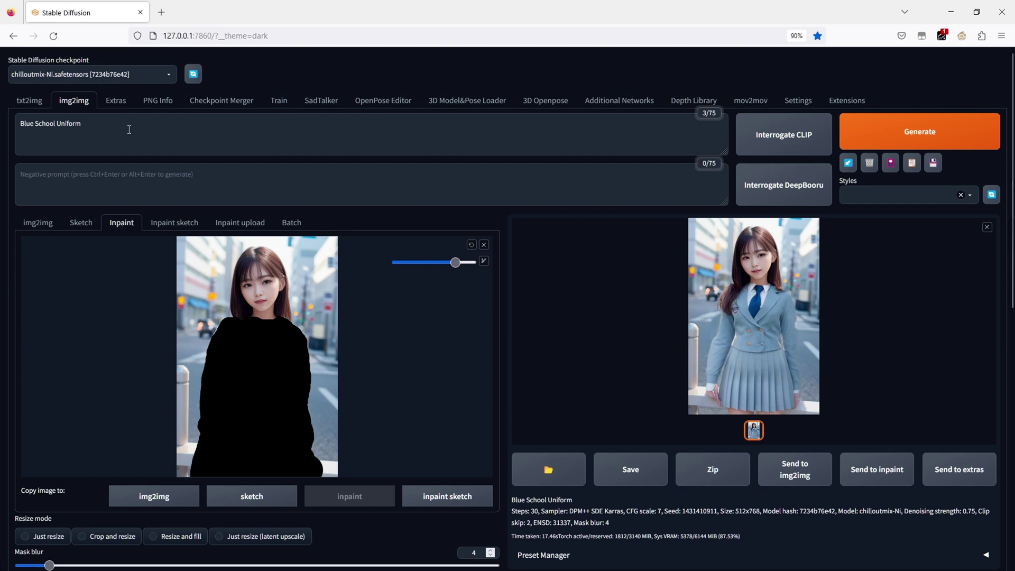
Step: Change the prompt to "White dress" and generate a new outfit within the same mask
key("ctrl+a")
type("White dress")
left_click(916, 128)
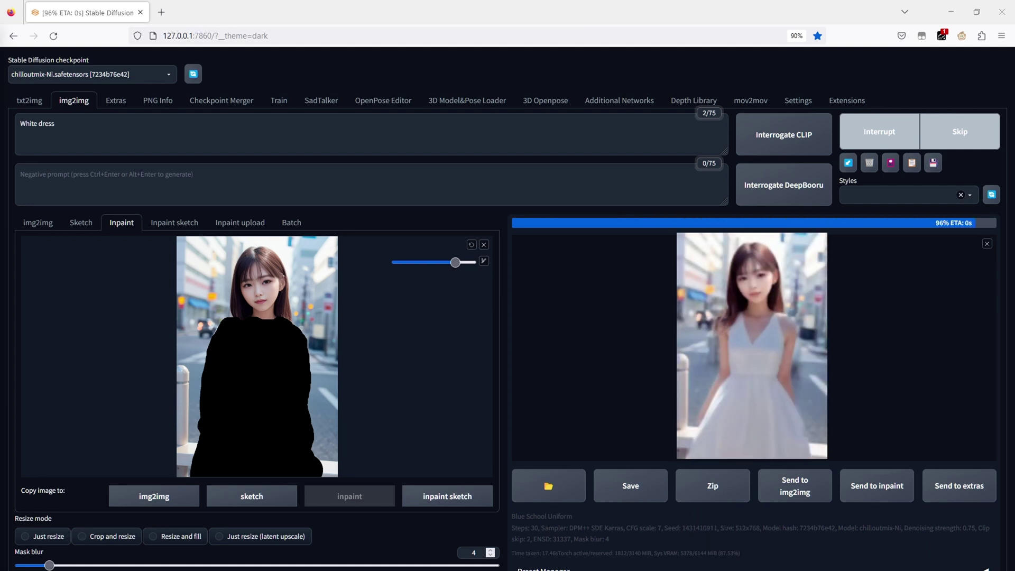
Step: Change the prompt to "White pajamas" and generate the outfit again
left_click(84, 129)
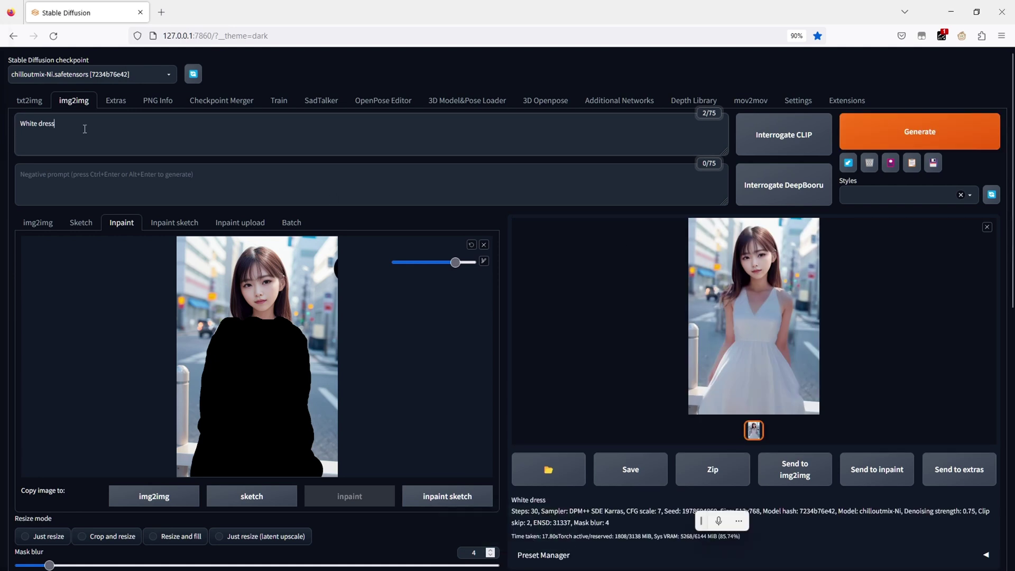
key("ctrl+a")
type("White pajamas")
left_click(917, 142)
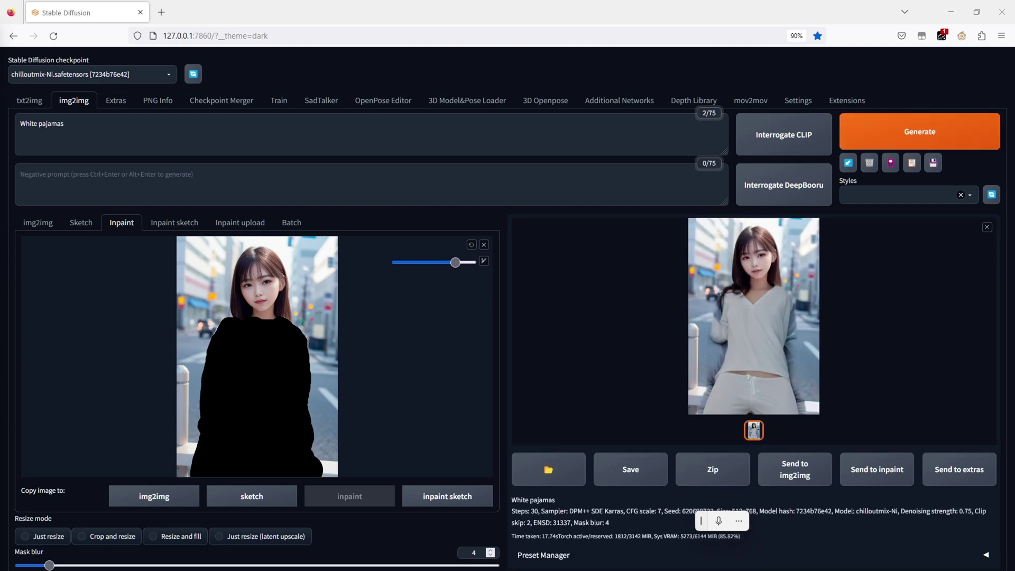
Step: Change the prompt to "Purple dress" and generate the outfit again
left_click(213, 154)
key("ctrl+a")
key("ctrl+v")
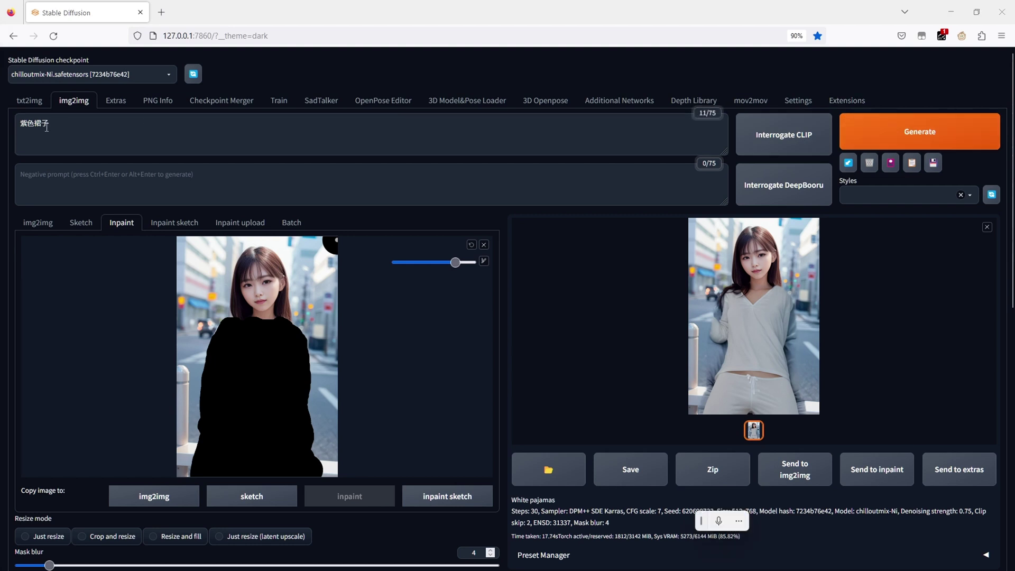
left_click(886, 143)
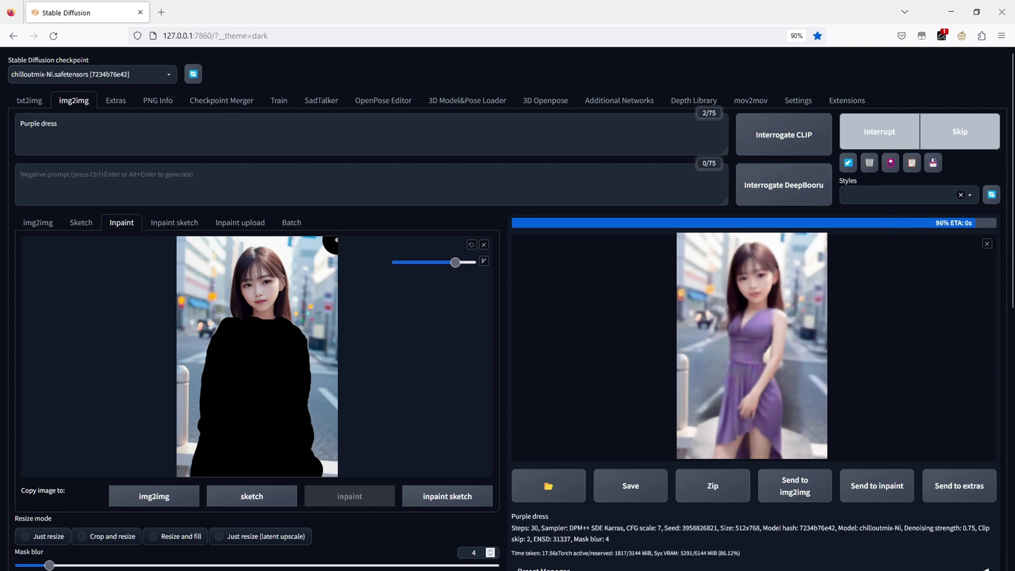
Step: Remove the color word from the prompt, leaving only "dress", and generate a new image
left_click(42, 124)
key("BackSpace")
key("BackSpace")
key("BackSpace")
key("BackSpace")
key("BackSpace")
key("BackSpace")
key("BackSpace")
left_click(867, 148)
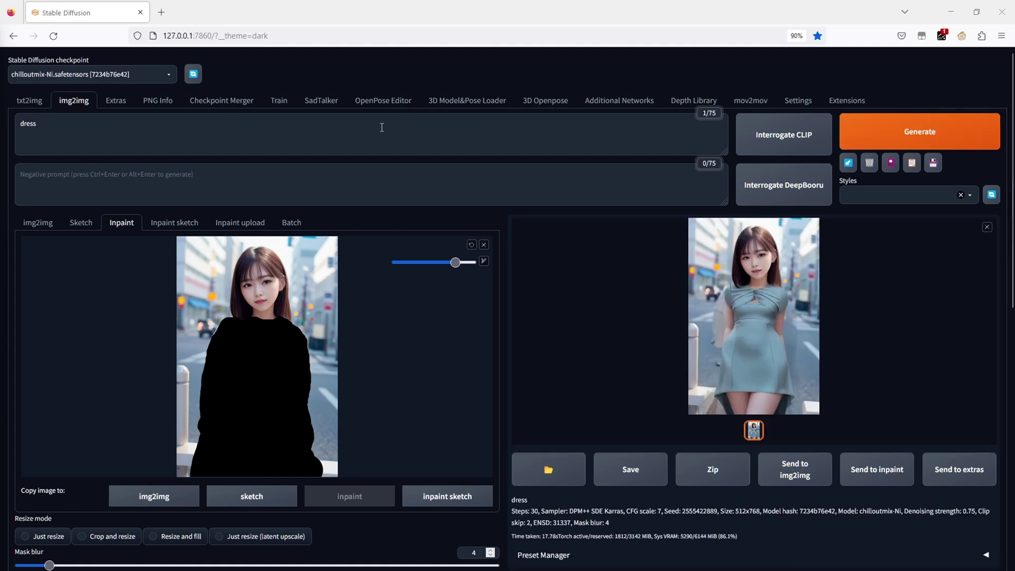
Step: Change the prompt to "Denim" and generate a new outfit for the masked area
key("ctrl+a")
type("Denim")
left_click(912, 135)
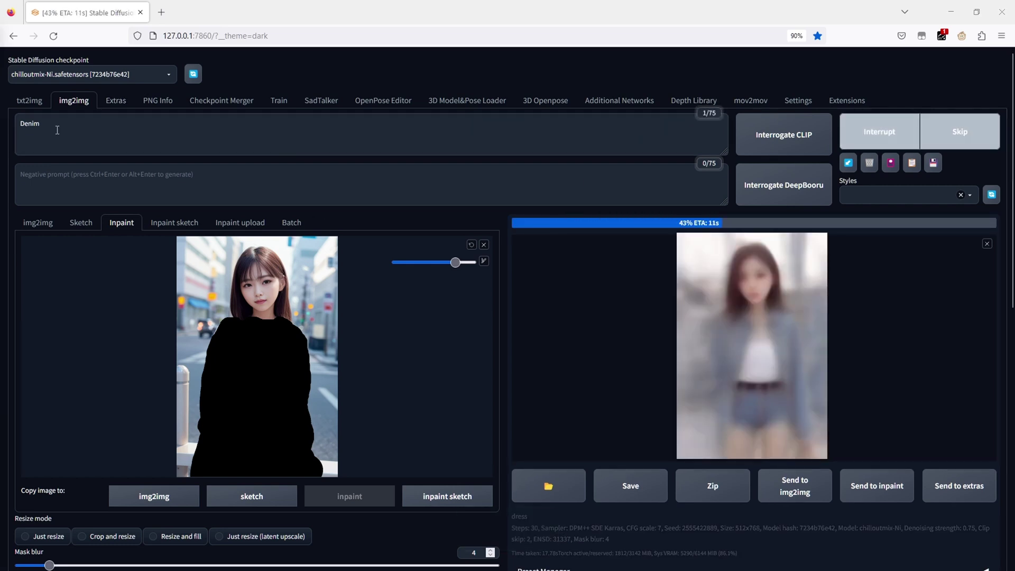
left_click(74, 125)
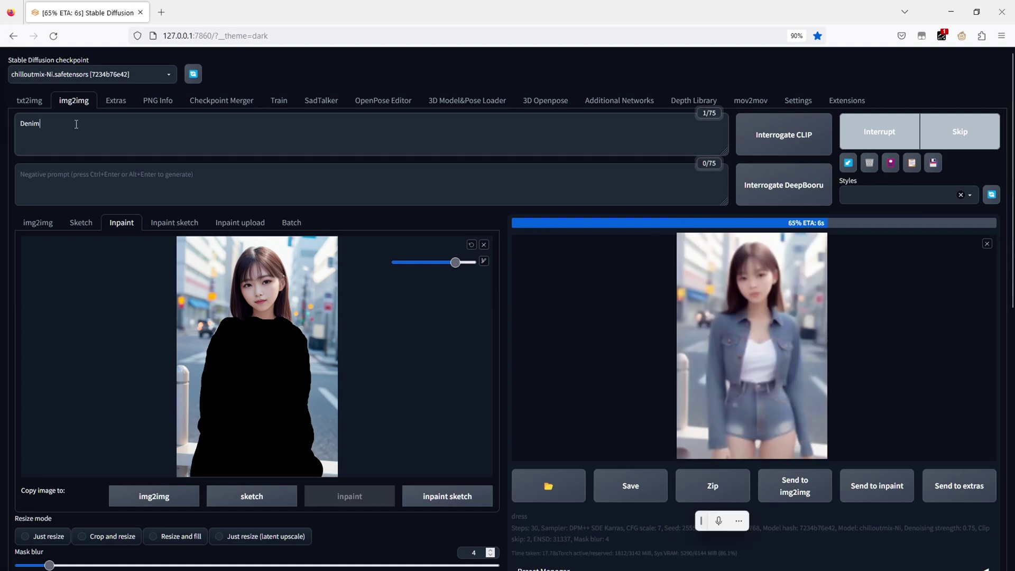
Step: View the generated denim outfit image enlarged, and close the preview
left_click(753, 322)
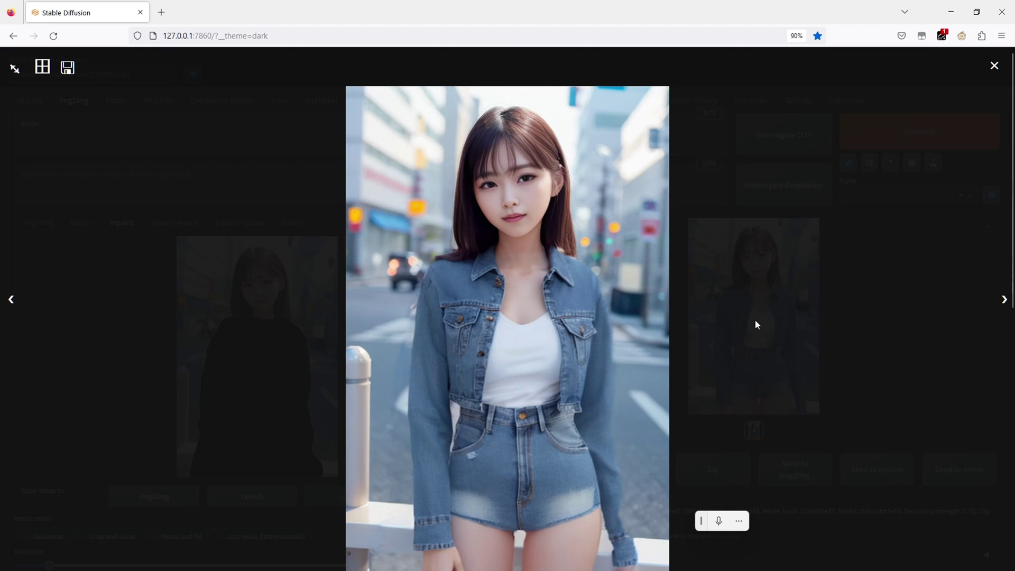
left_click(574, 321)
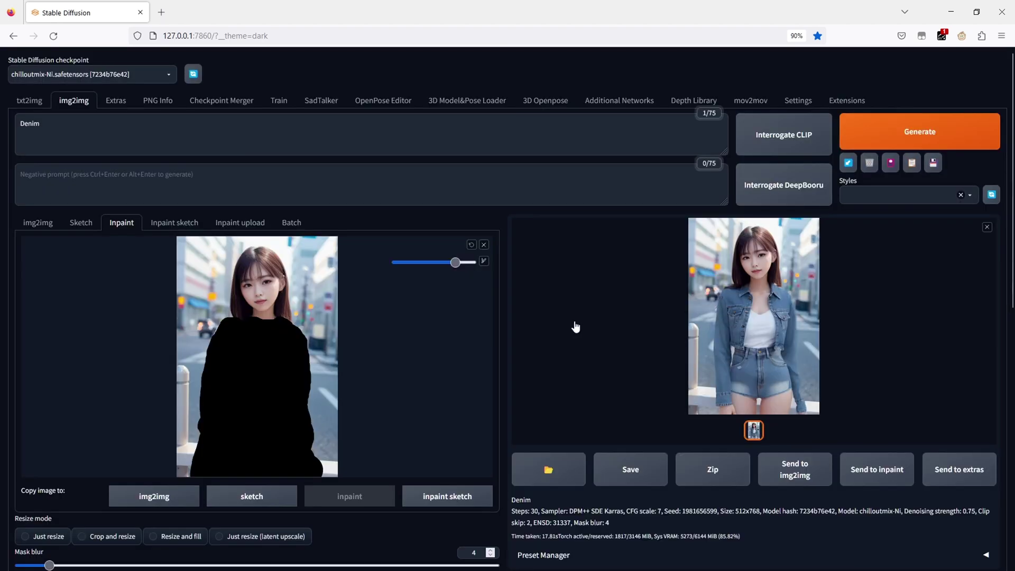
Step: Change the prompt to "Windbreaker" and generate a new outfit for the masked area
left_click(124, 143)
key("ctrl+a")
type("Windbreaker")
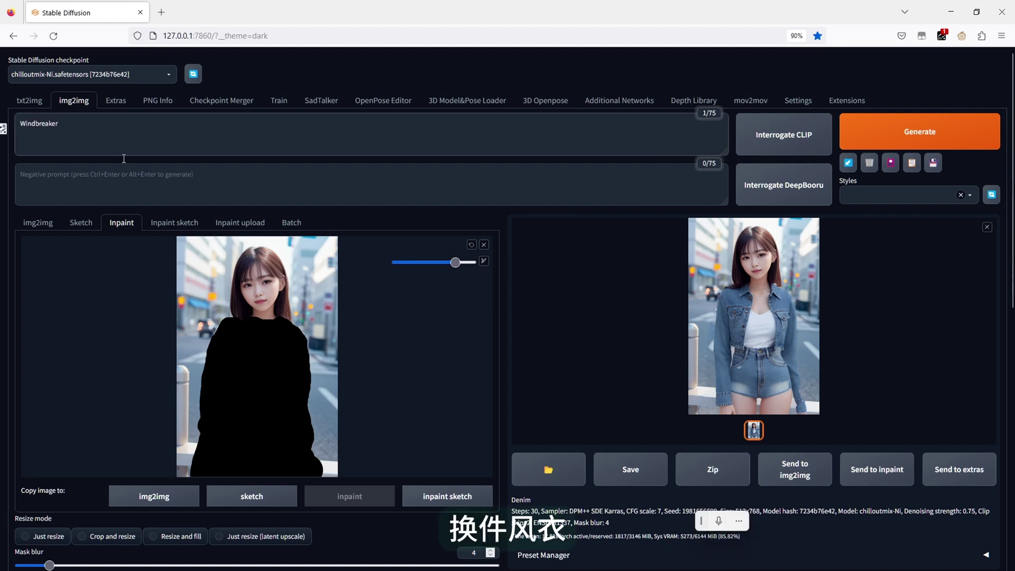
left_click(899, 138)
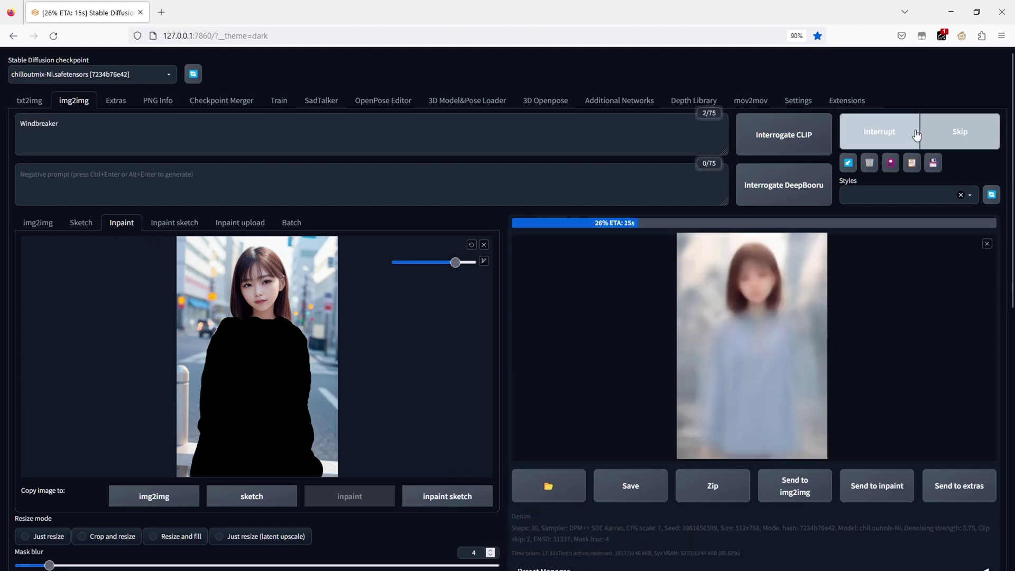
Step: Look over the inpaint settings during generation, and view the finished windbreaker image enlarged before closing the preview
scroll(841, 239, "down", 2)
scroll(812, 252, "down", 8)
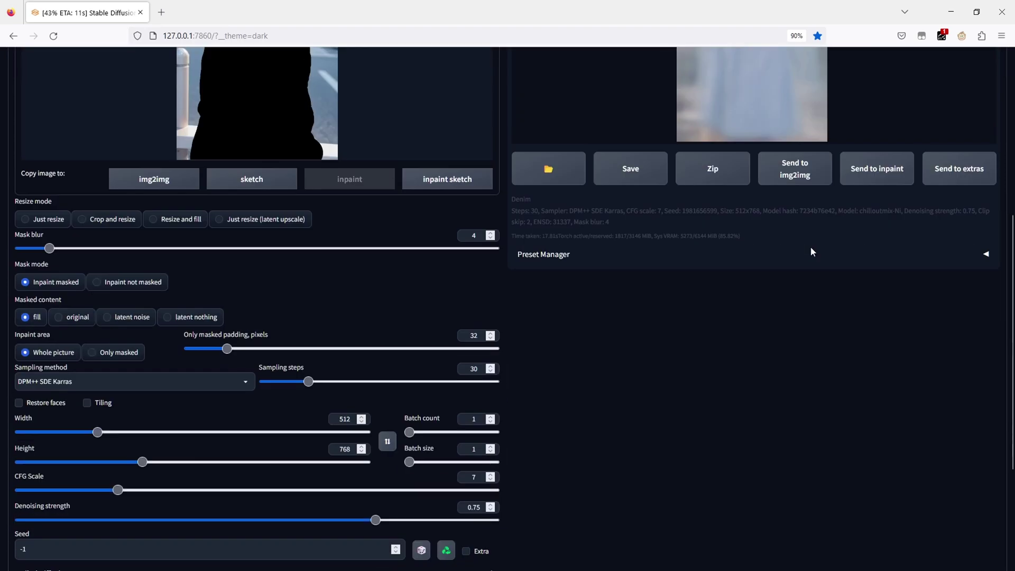
scroll(813, 252, "up", 10)
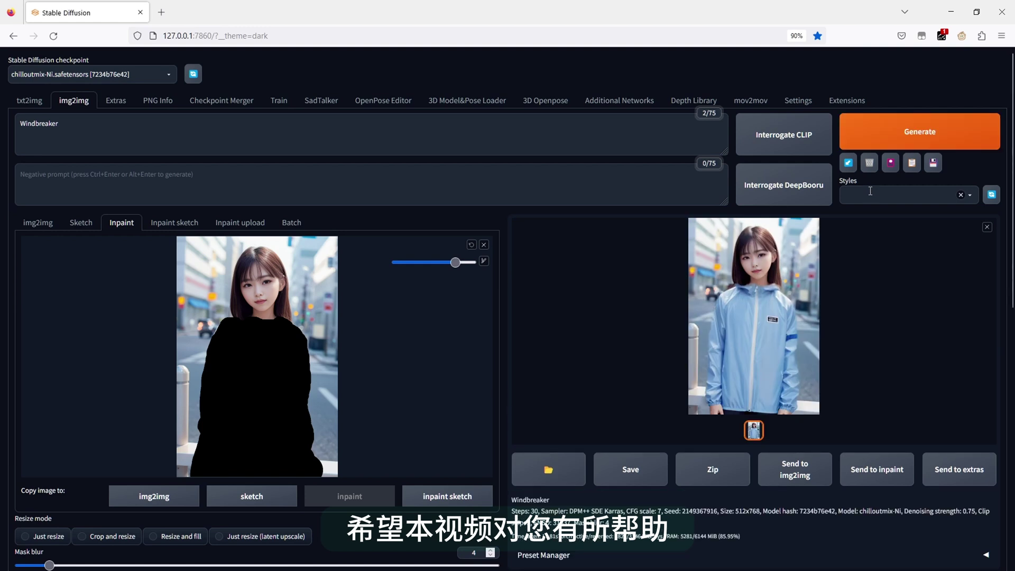
left_click(776, 300)
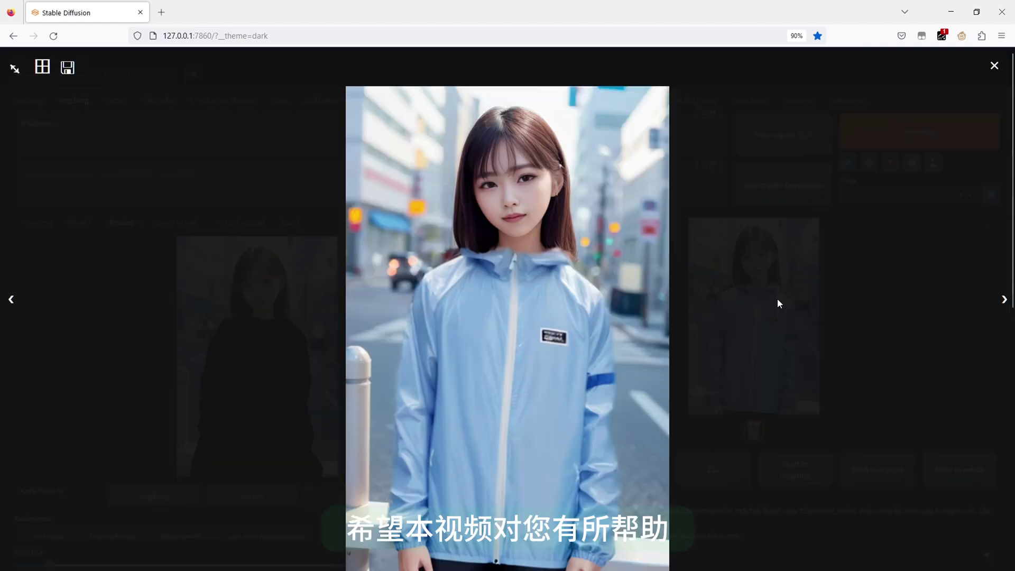
left_click(530, 316)
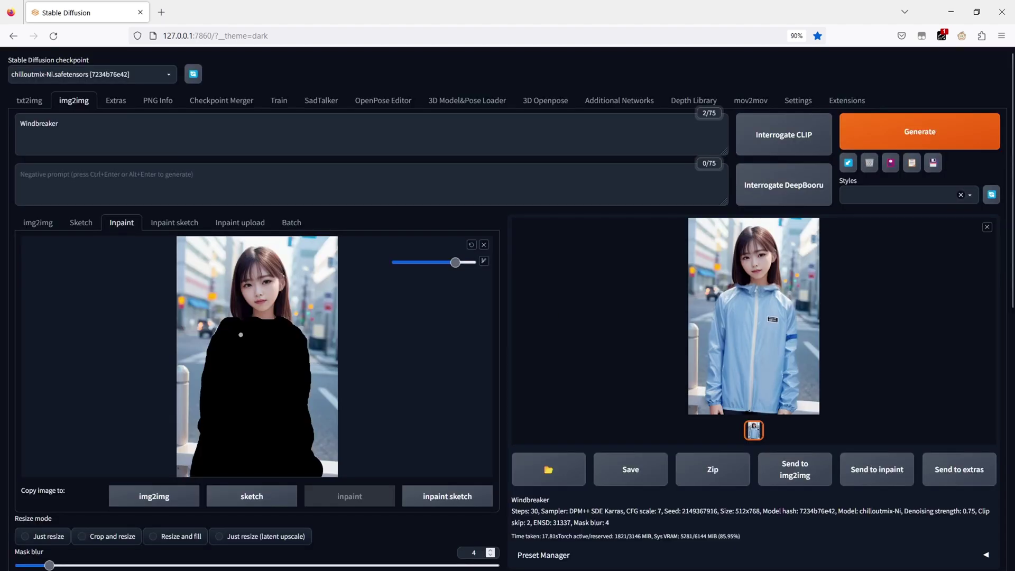